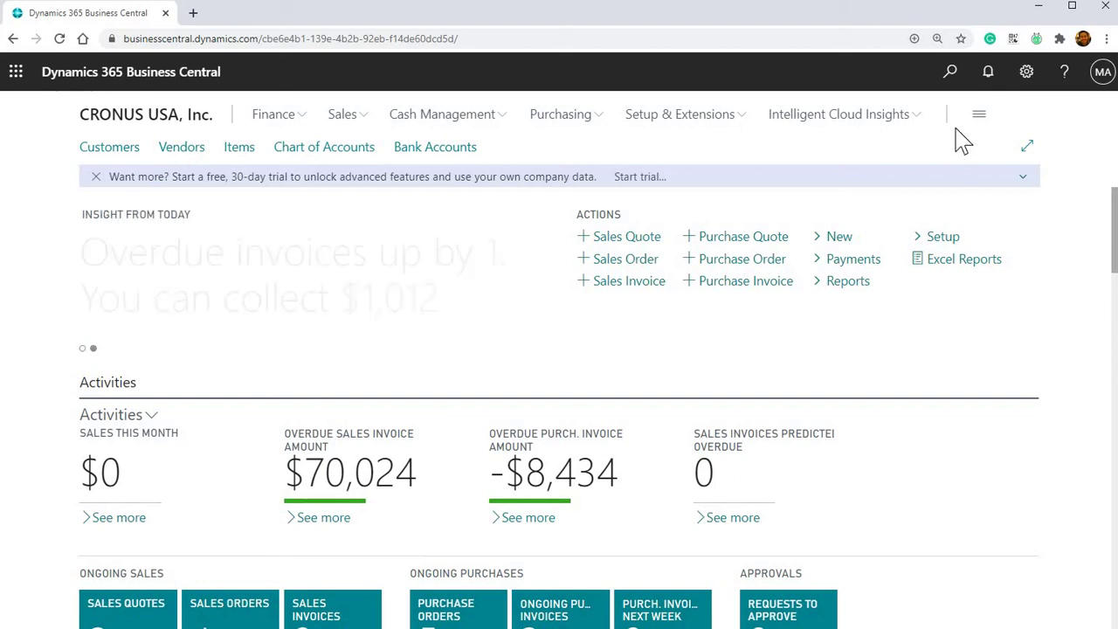
Search Tell Me for 'ledger ent', correcting the typo
click(951, 72)
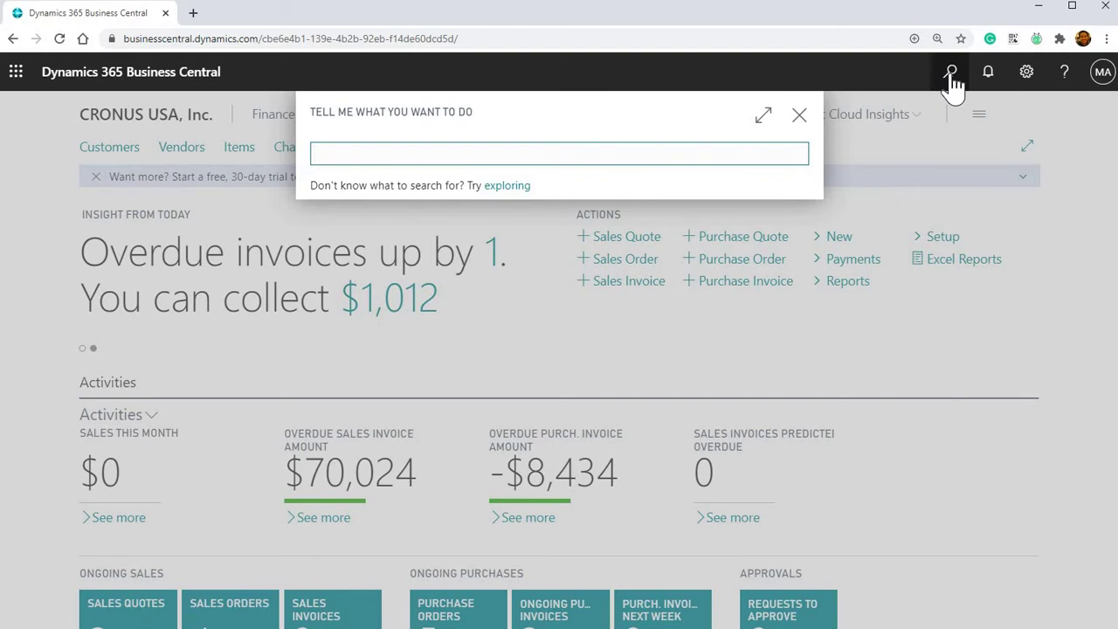
text(ledger entr)
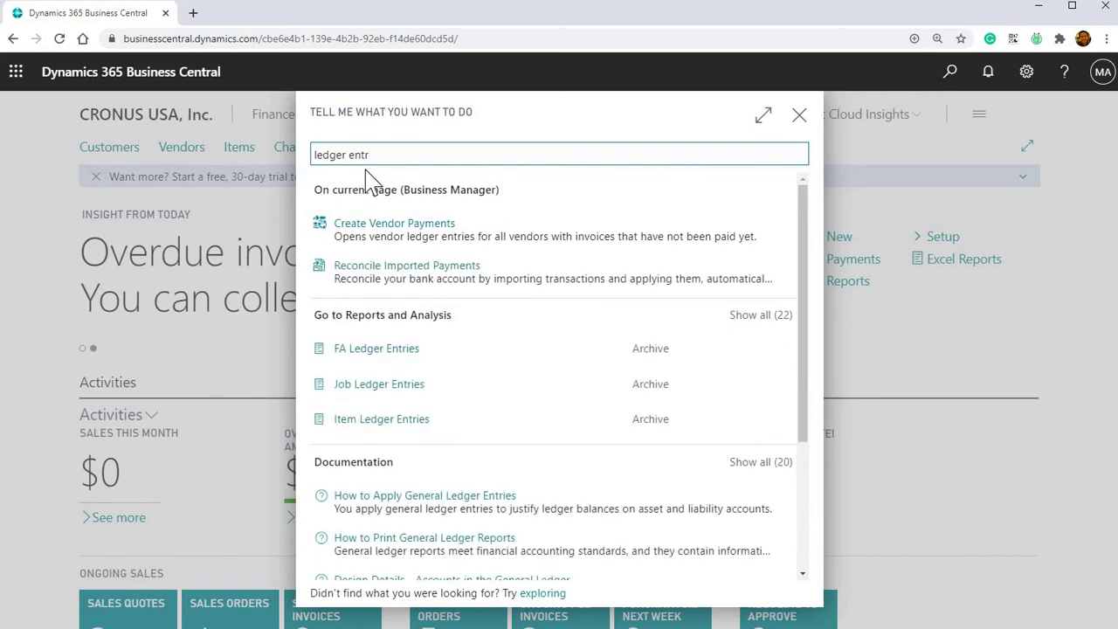
Show all matching ledger entry results, then refine the search to 'general ledg ent'
click(738, 318)
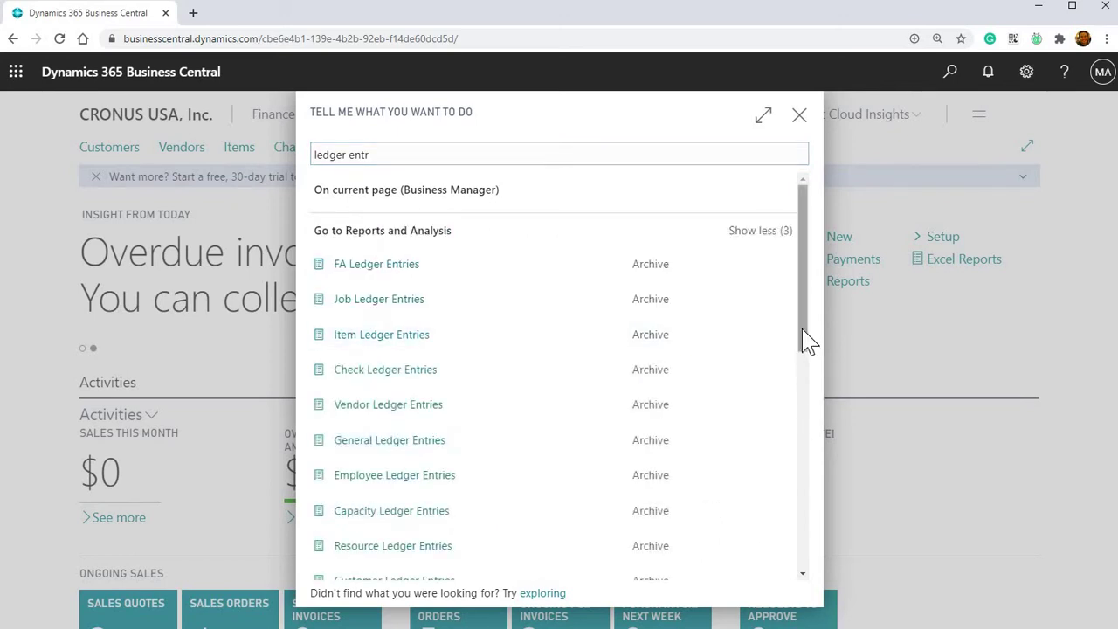
drag(805, 340, 806, 357)
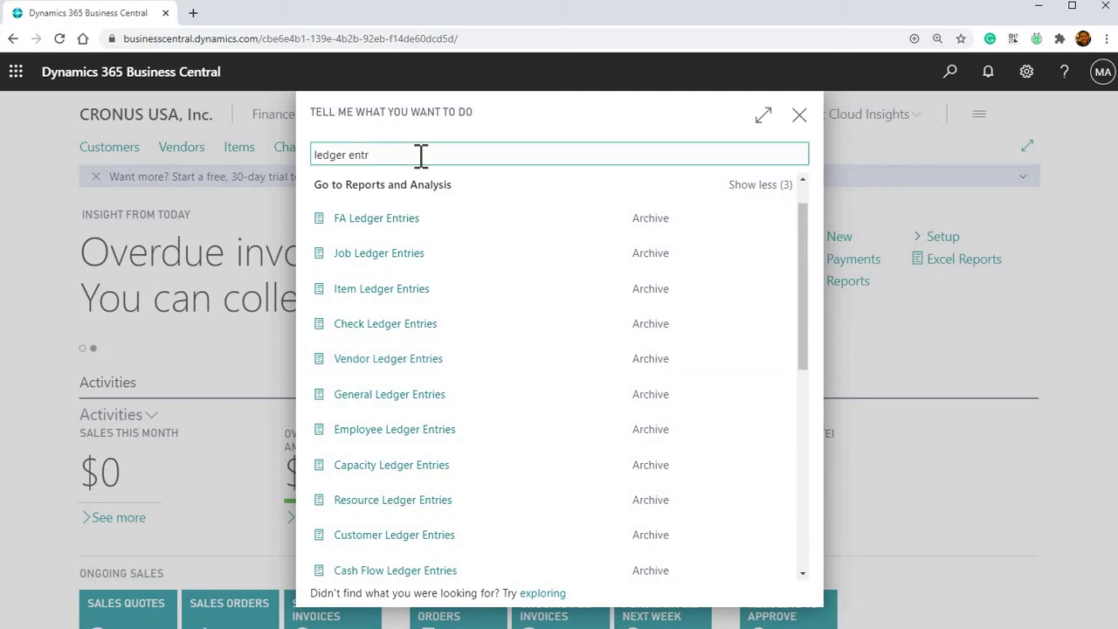
drag(419, 155, 330, 149)
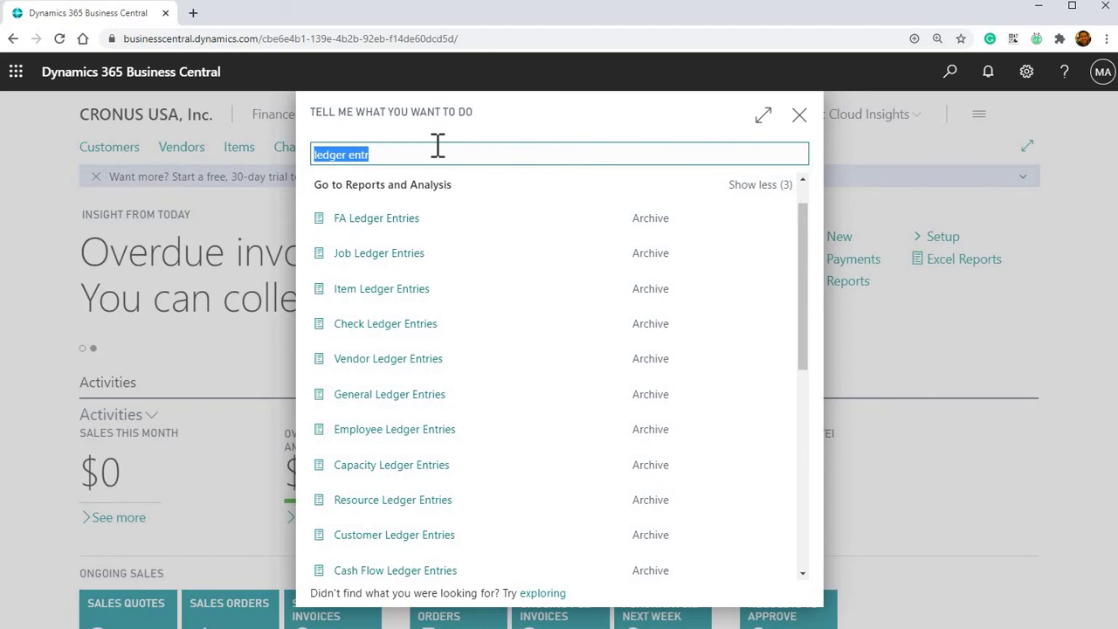
text(general ledg ent)
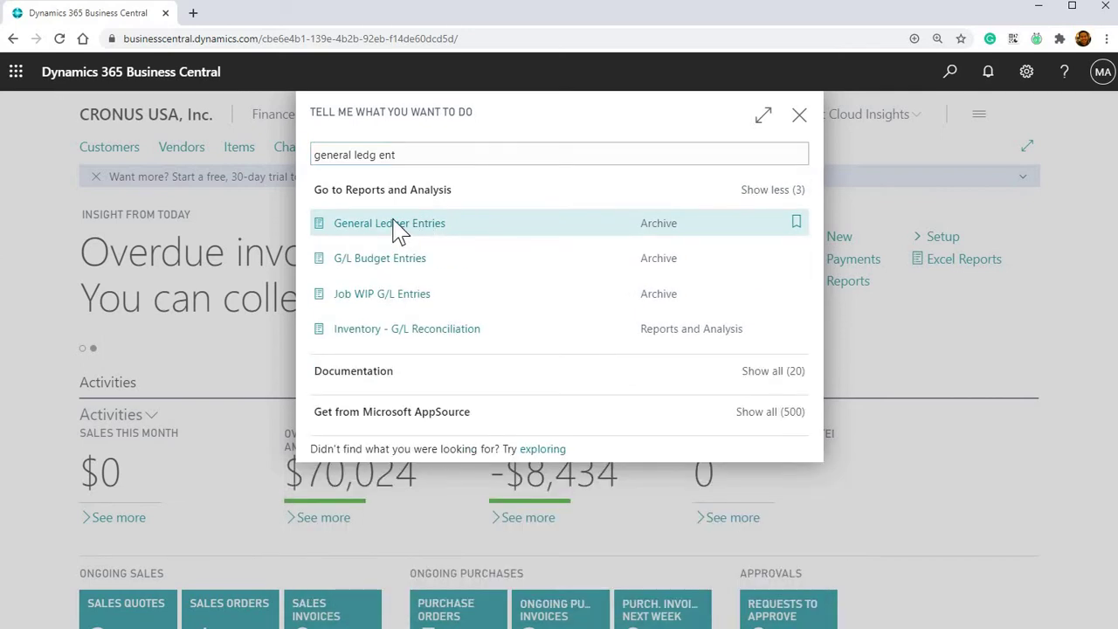
Open General Ledger Entries from the results, hiding and then reshowing the views and filters pane
click(395, 225)
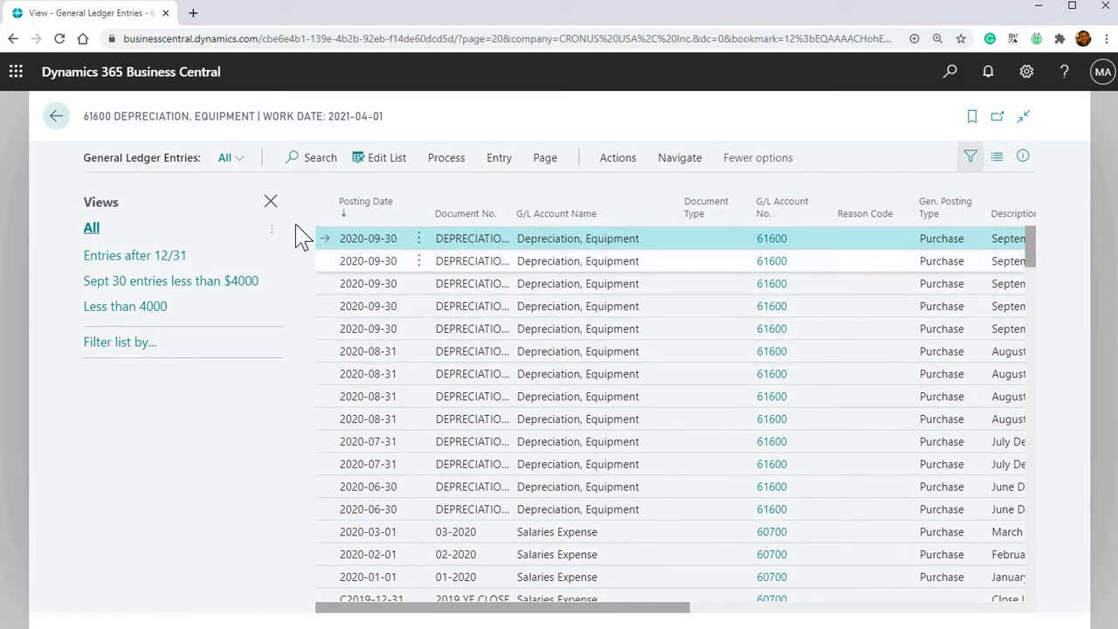
click(270, 202)
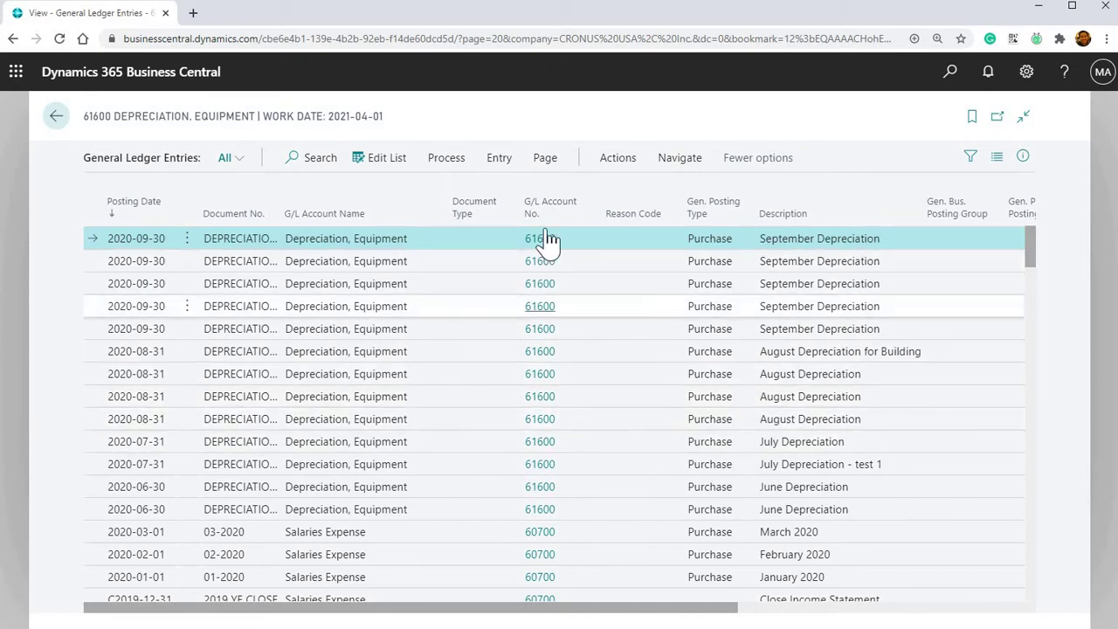
drag(708, 616, 532, 425)
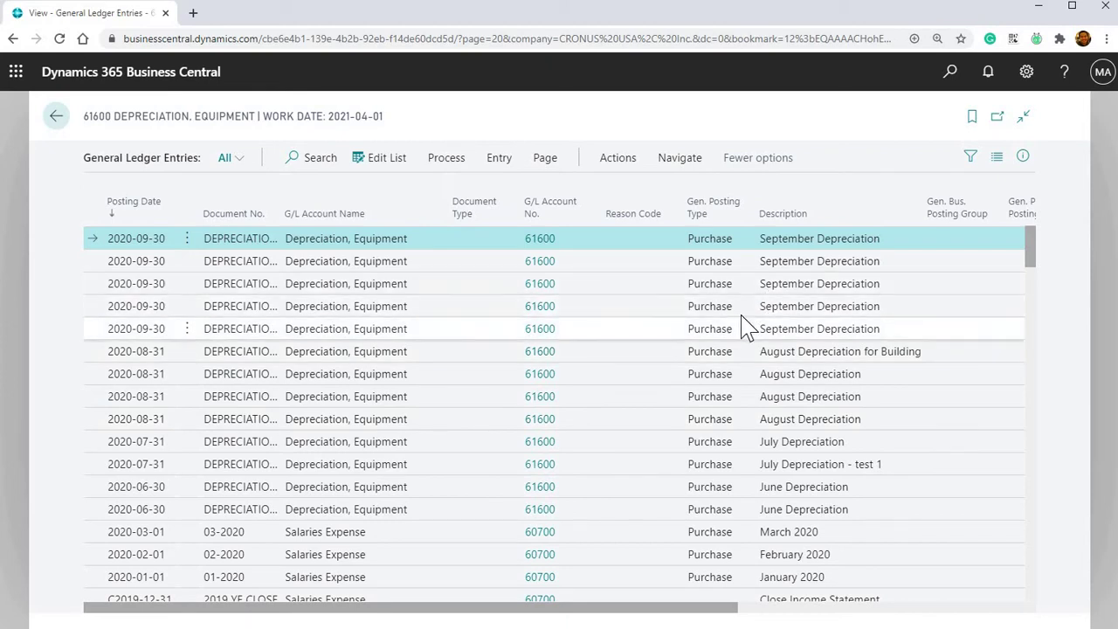
click(969, 165)
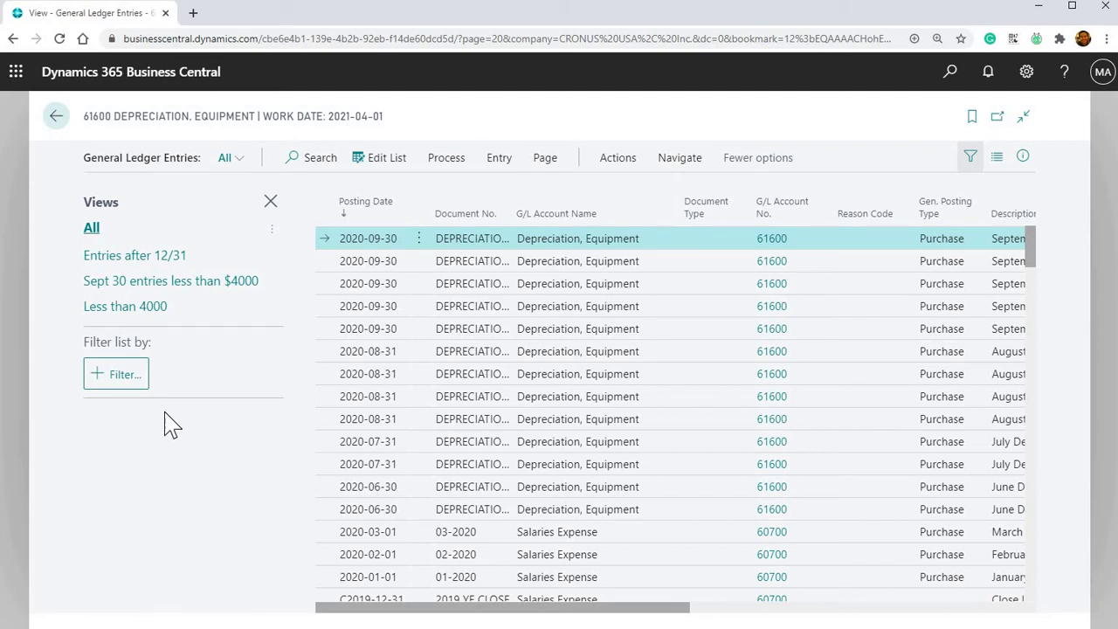
Add a Posting Date filter of 2020-09-30..2020-12-31 to the G/L entries
click(111, 384)
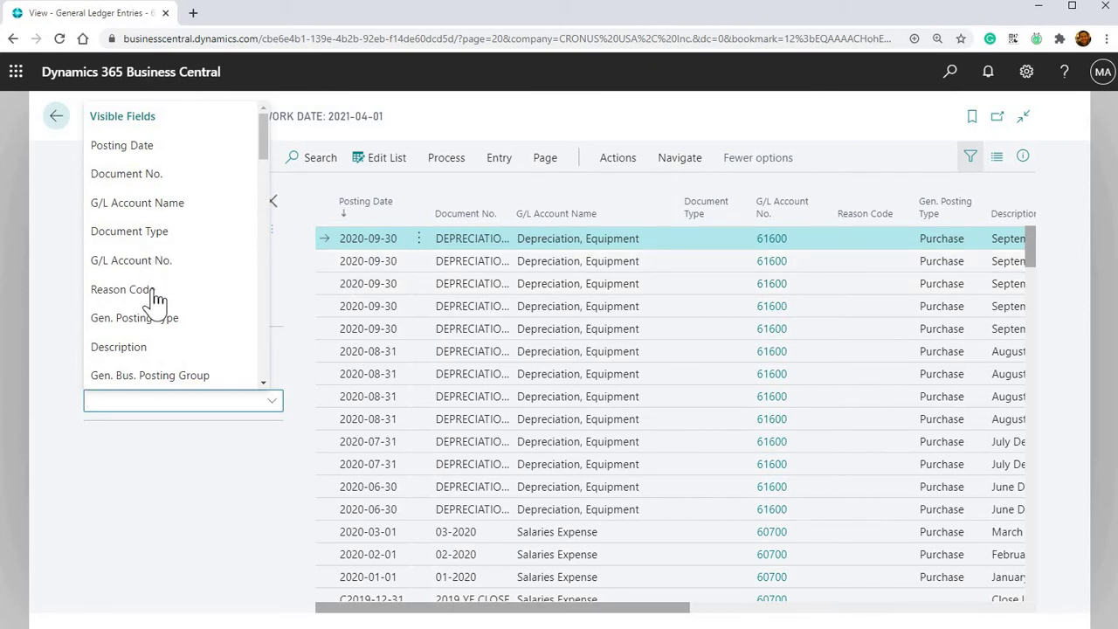
click(214, 147)
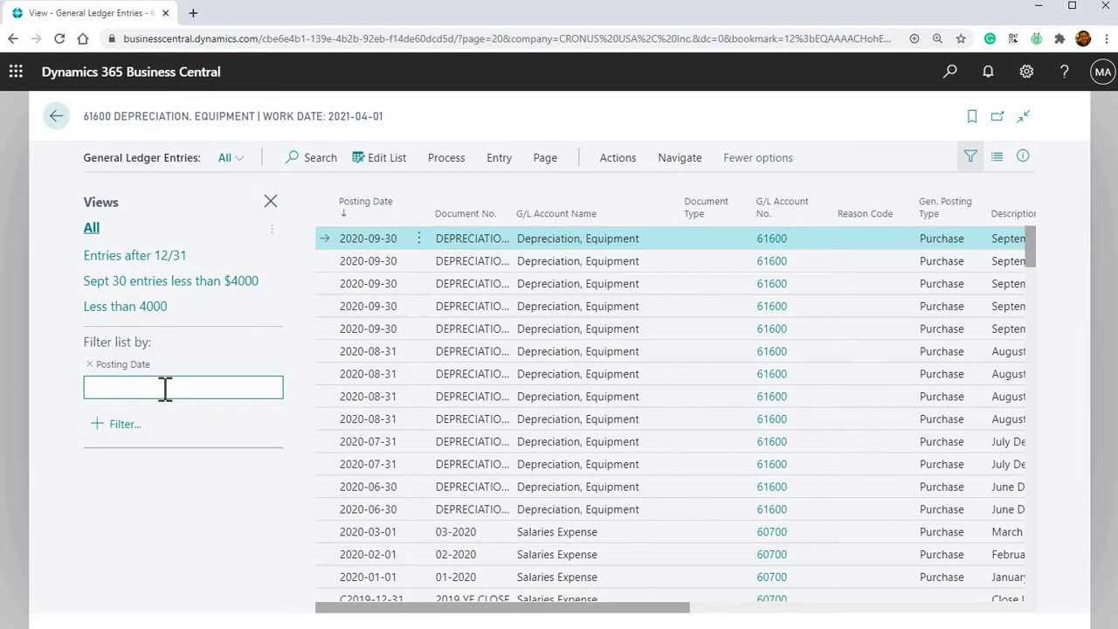
text(2020-09-30)
key(Return)
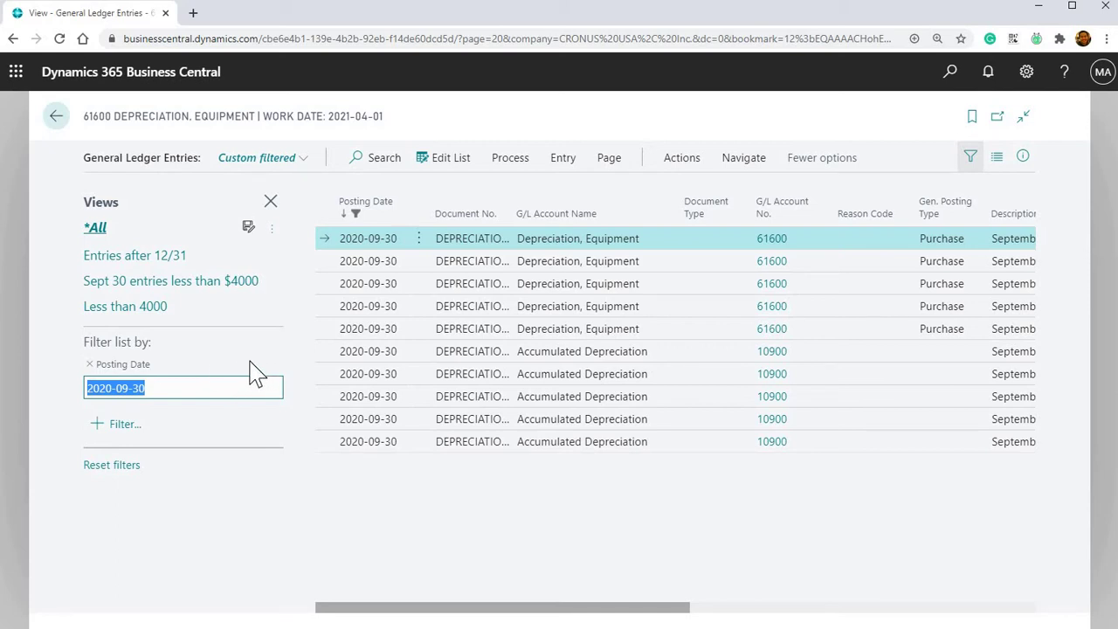
click(179, 389)
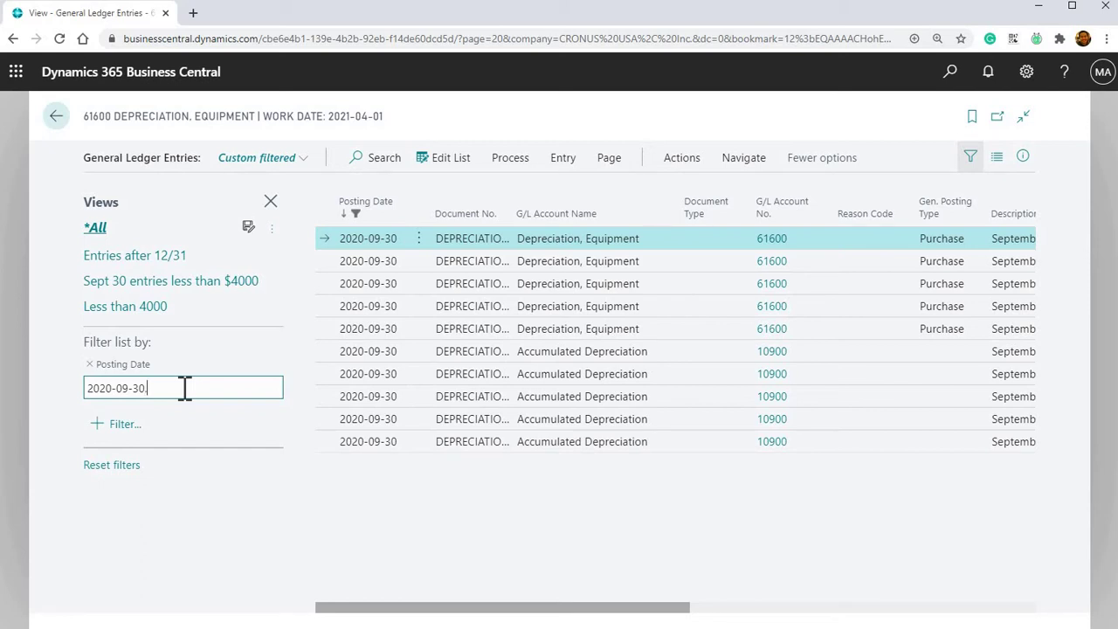
text(..2020-12-31)
key(Return)
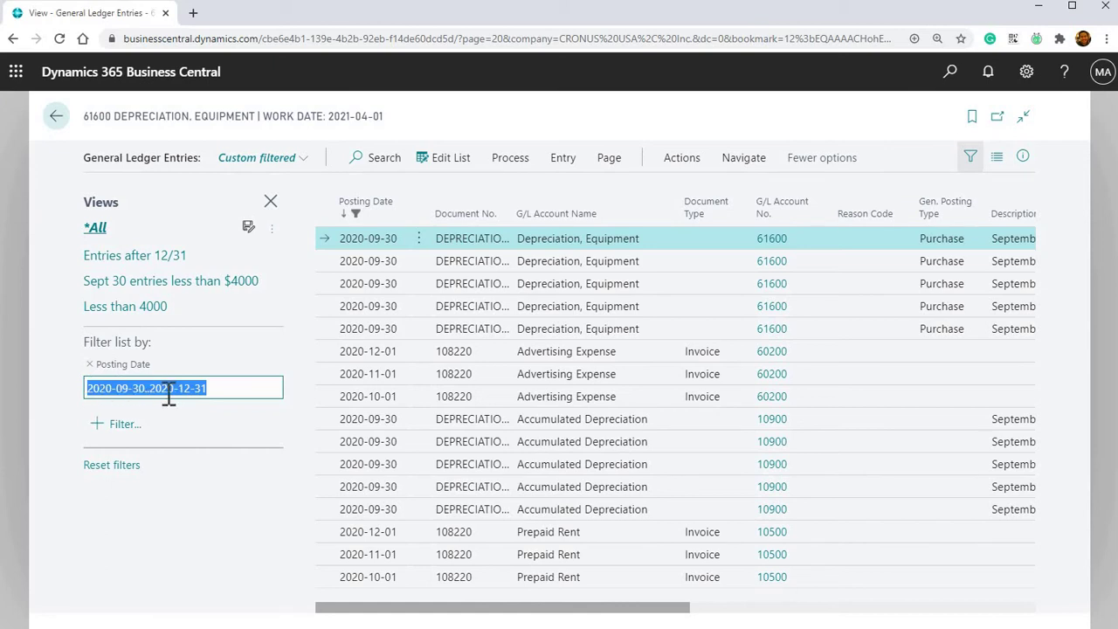
click(226, 389)
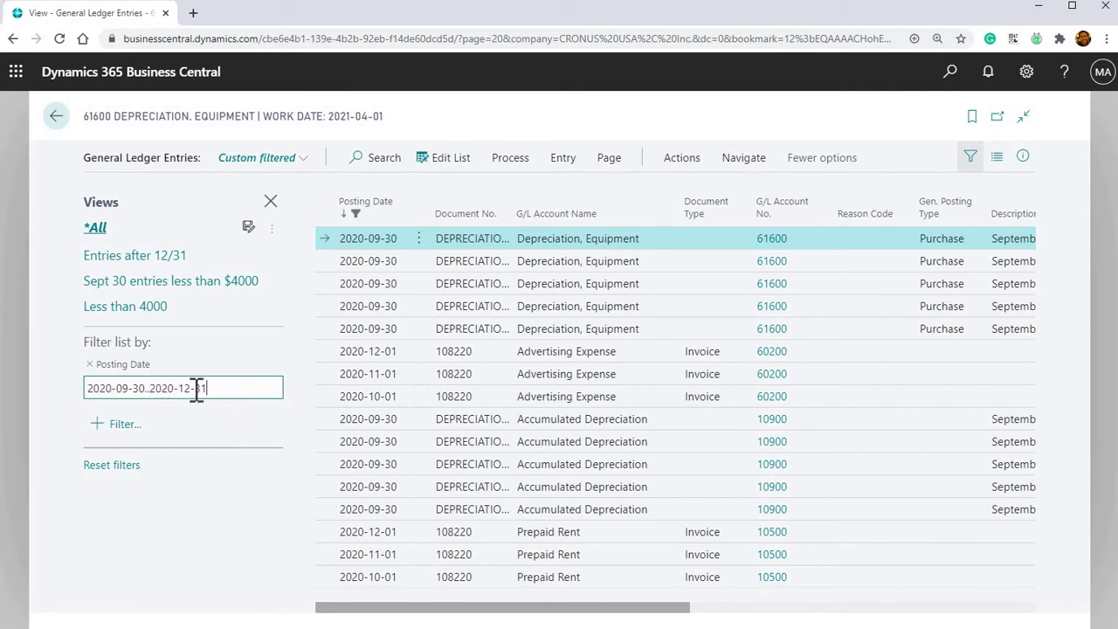
Add a G/L Account No. filter of 61600 (Depreciation, Equipment)
click(118, 427)
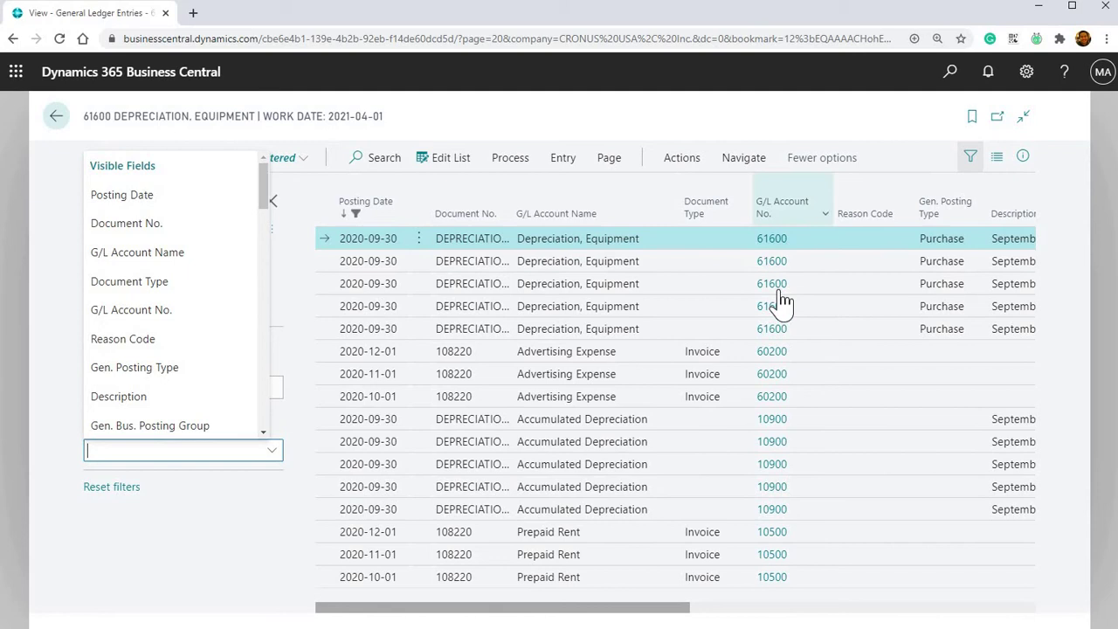
click(148, 316)
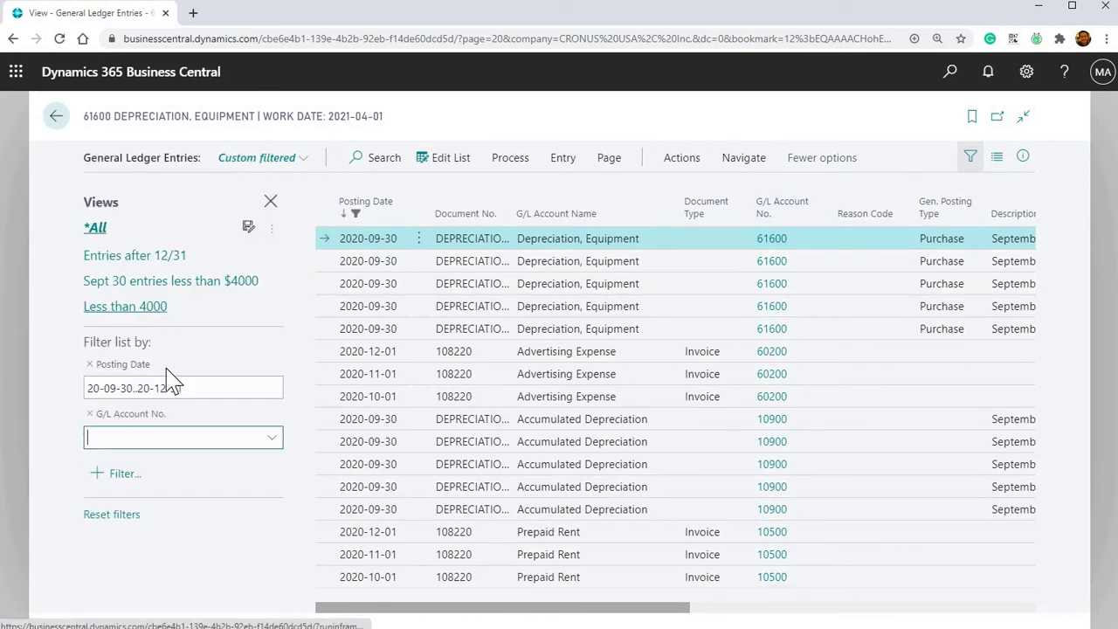
click(149, 437)
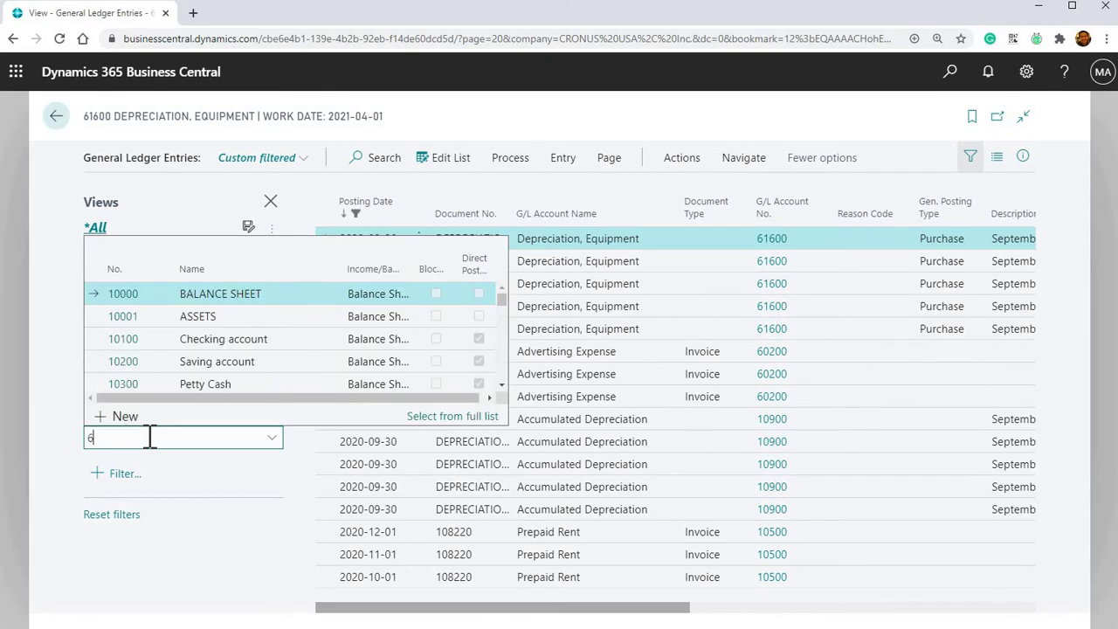
text(61600)
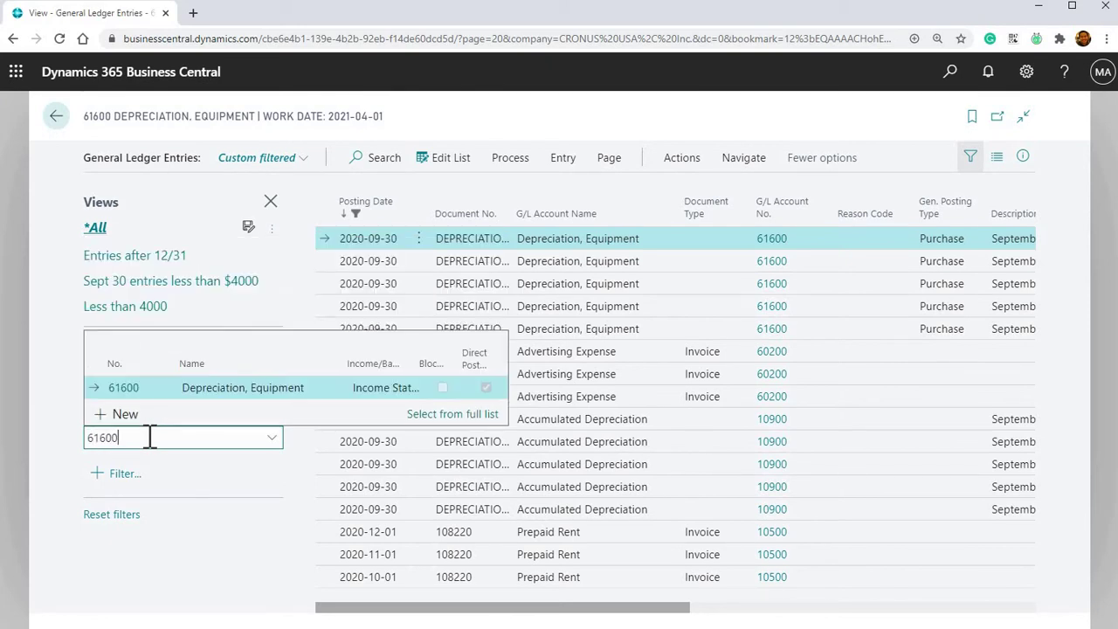
click(194, 391)
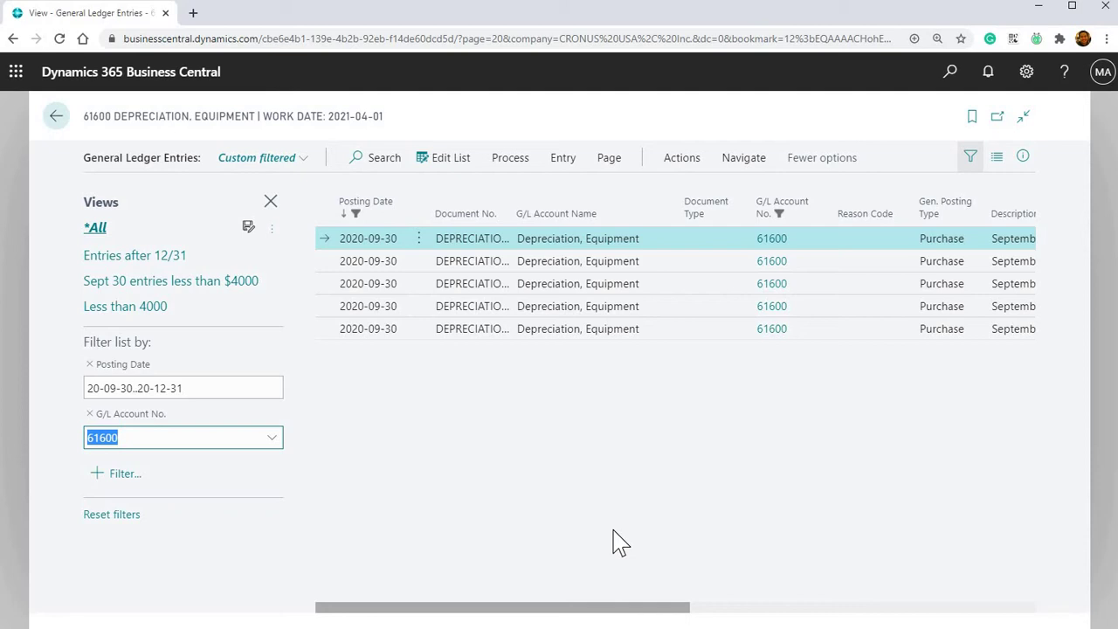
drag(593, 615, 542, 603)
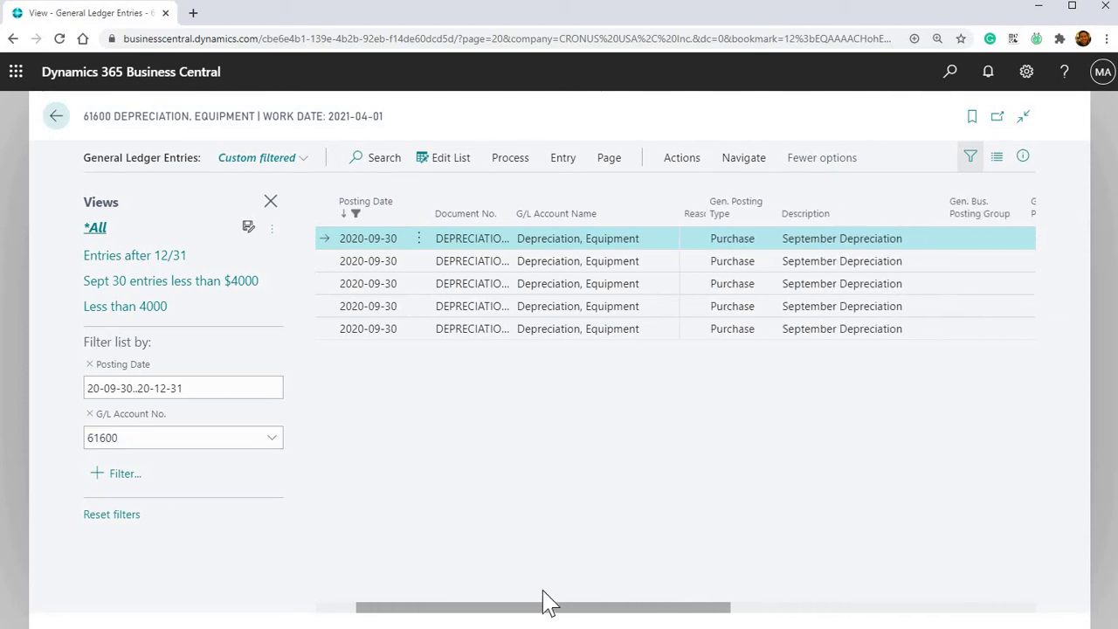
click(604, 160)
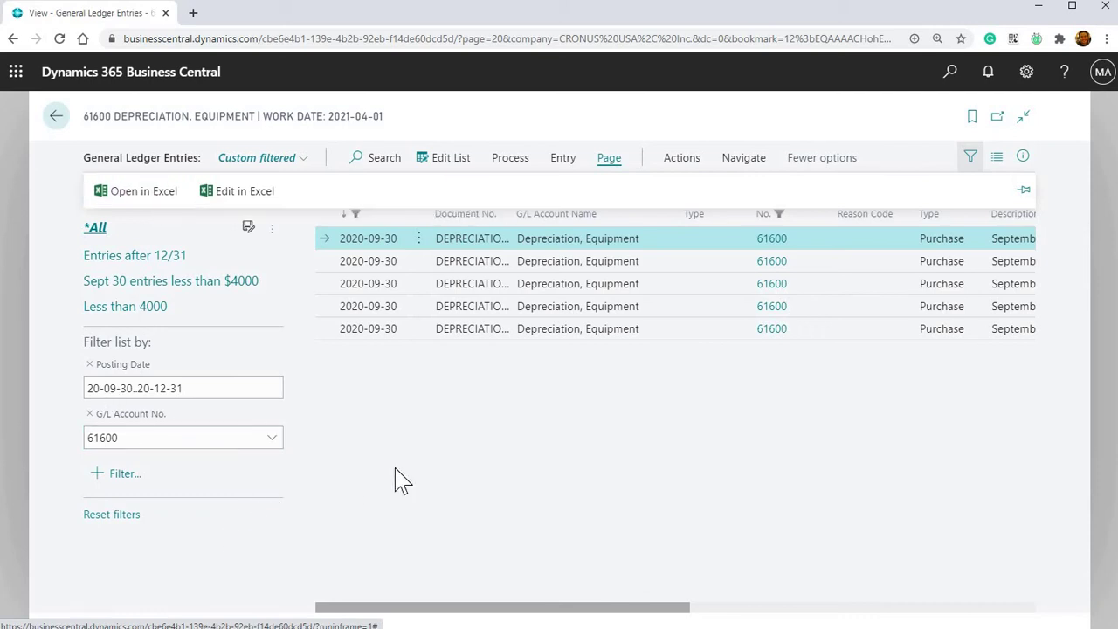
click(559, 433)
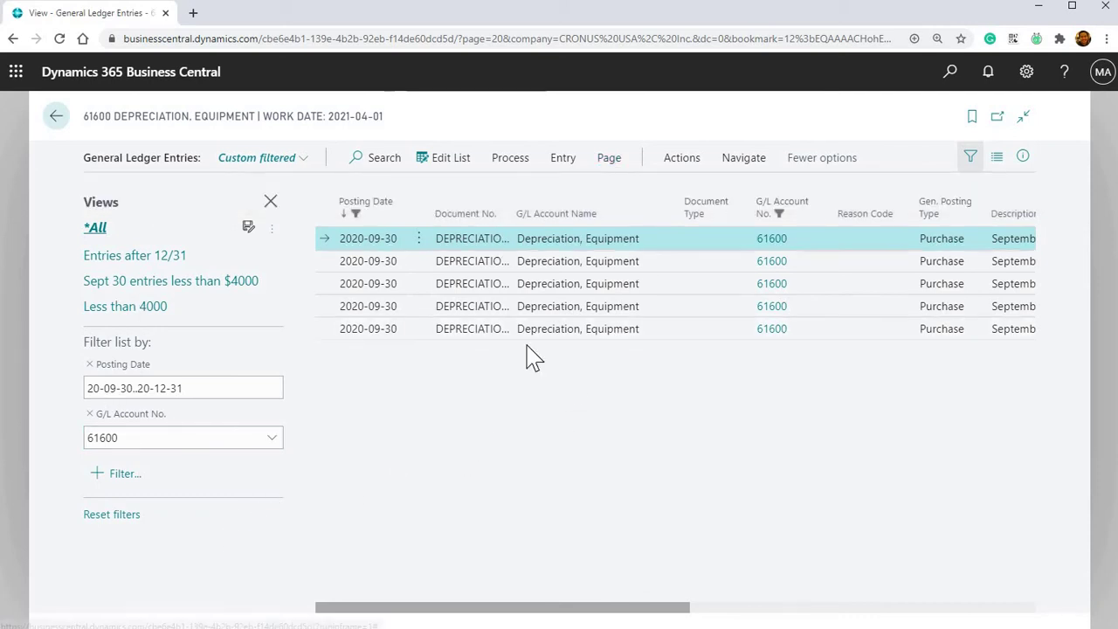
Save the current filters as a new view named 'Test filter Sept to Dec entries'
click(248, 229)
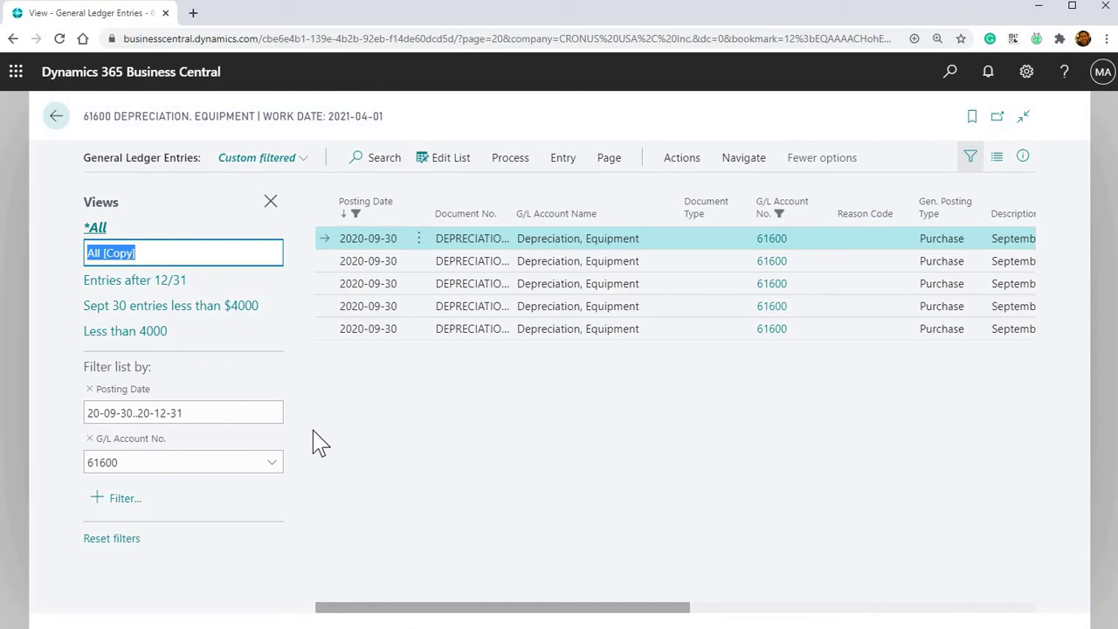
text(Tes)
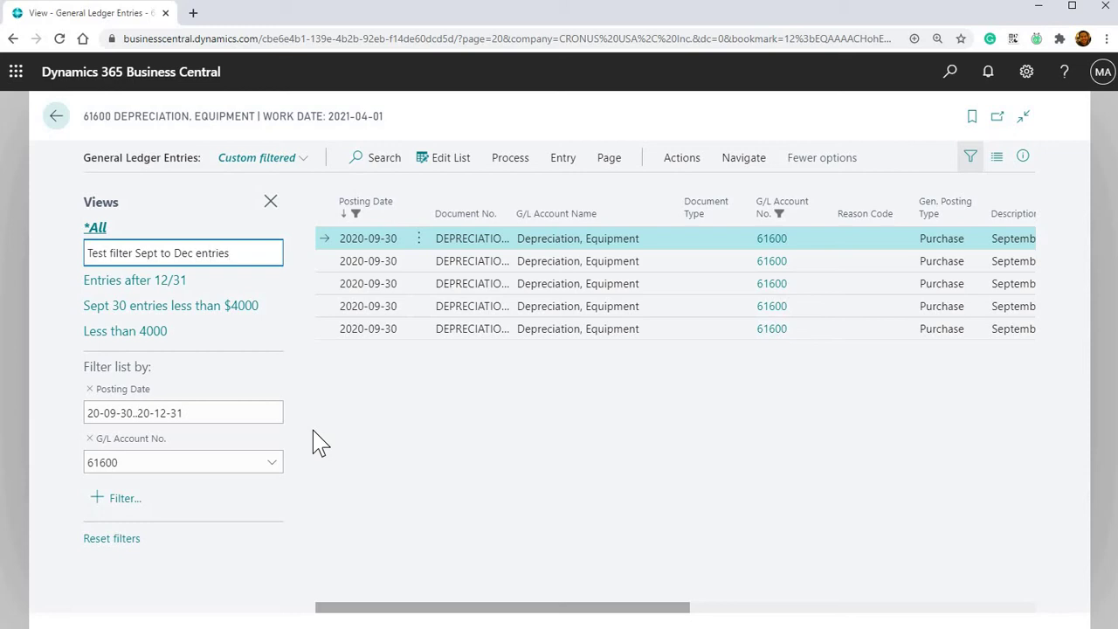
text(t filter Sept to Dec entries)
key(Return)
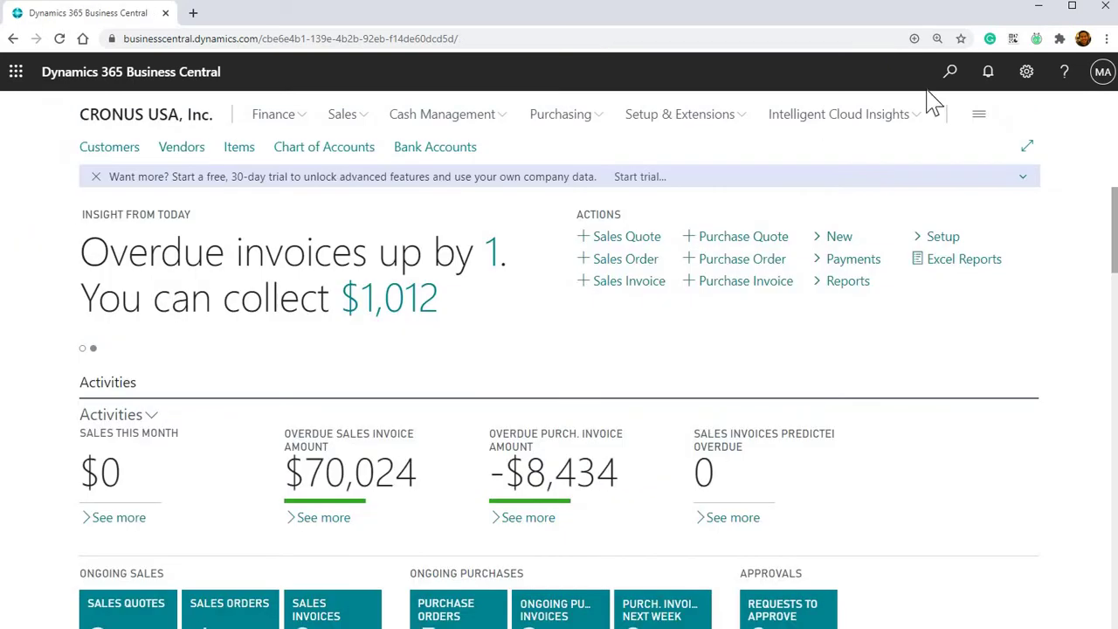
Search 'gen led ent' and reopen General Ledger Entries with the views pane hidden
click(949, 73)
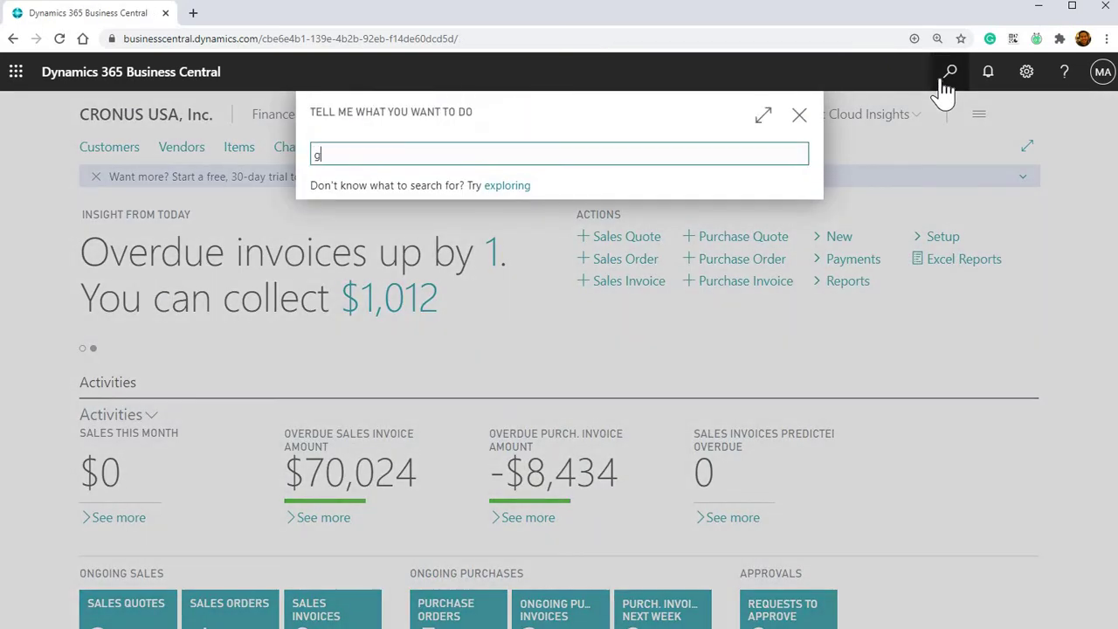
text(gen led ent)
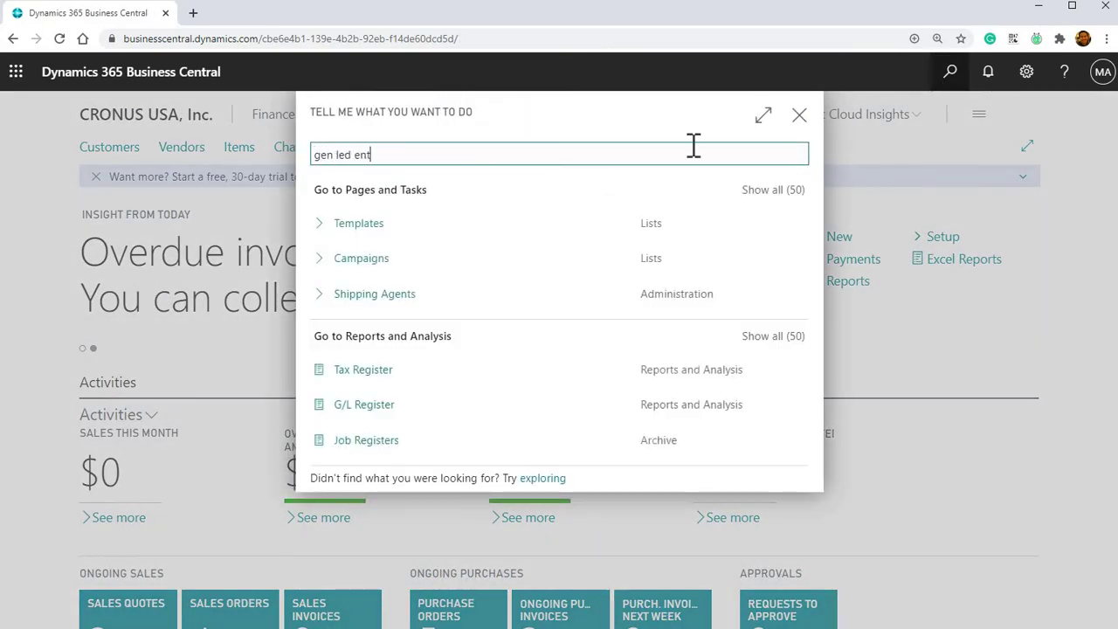
click(366, 230)
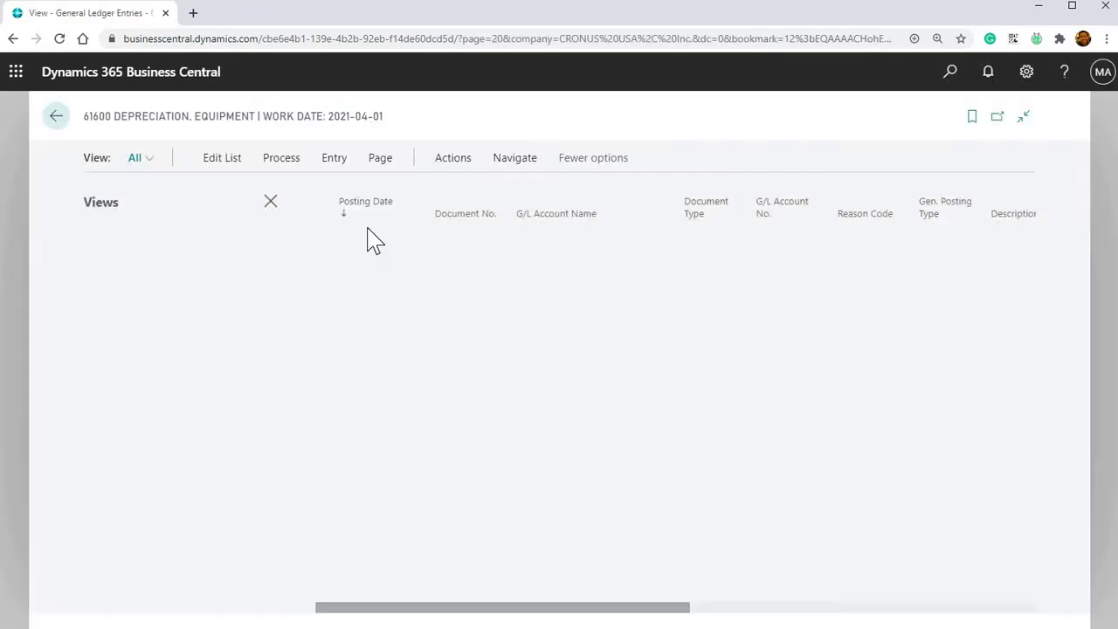
click(272, 202)
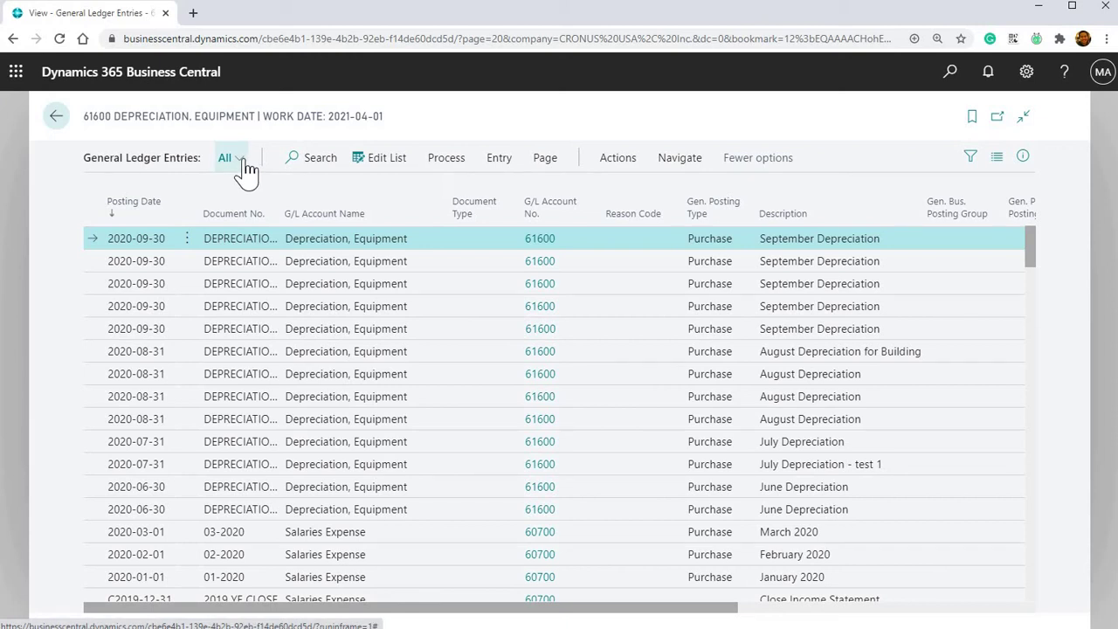
Switch the entries list from All to the 'Test filter Sept to Dec entries' view
click(242, 161)
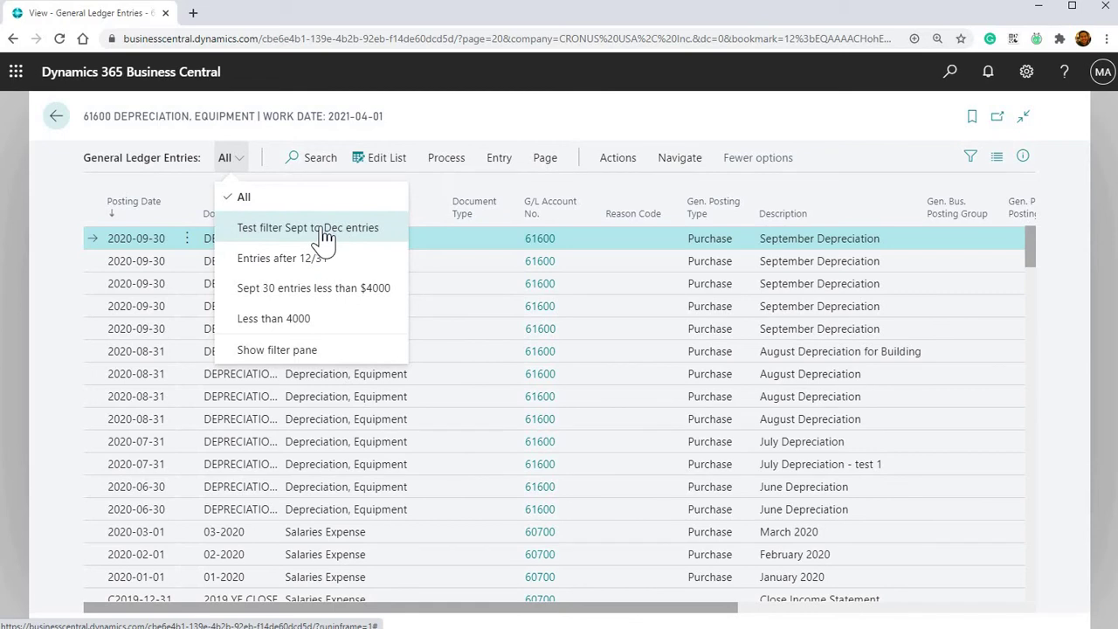
click(323, 229)
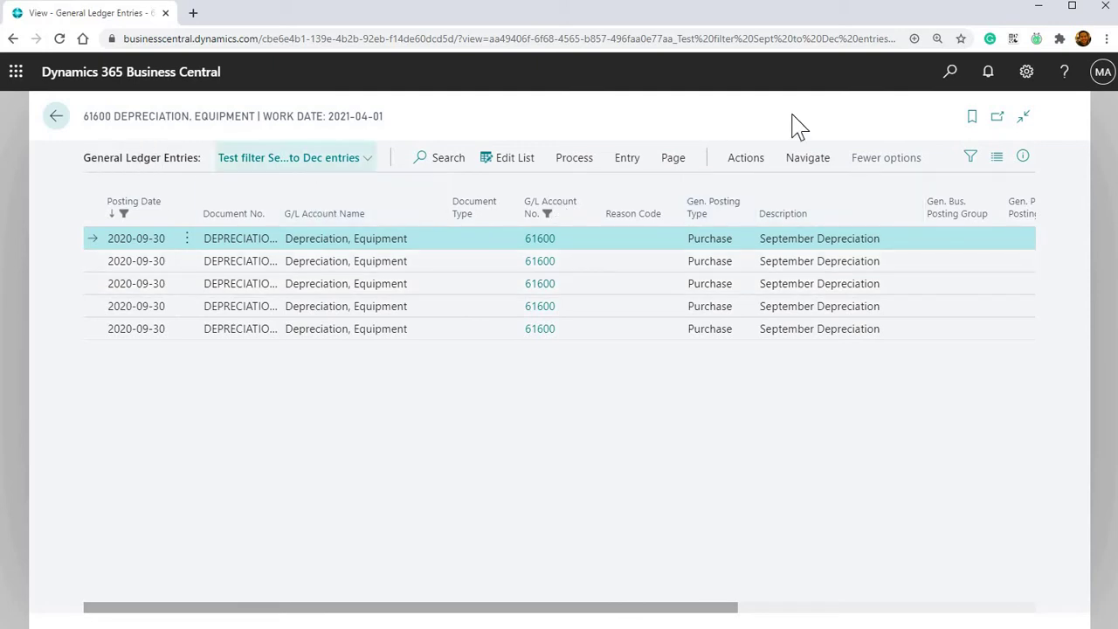
Search 'vendor', open the Vendors list, and show its filter pane
click(947, 75)
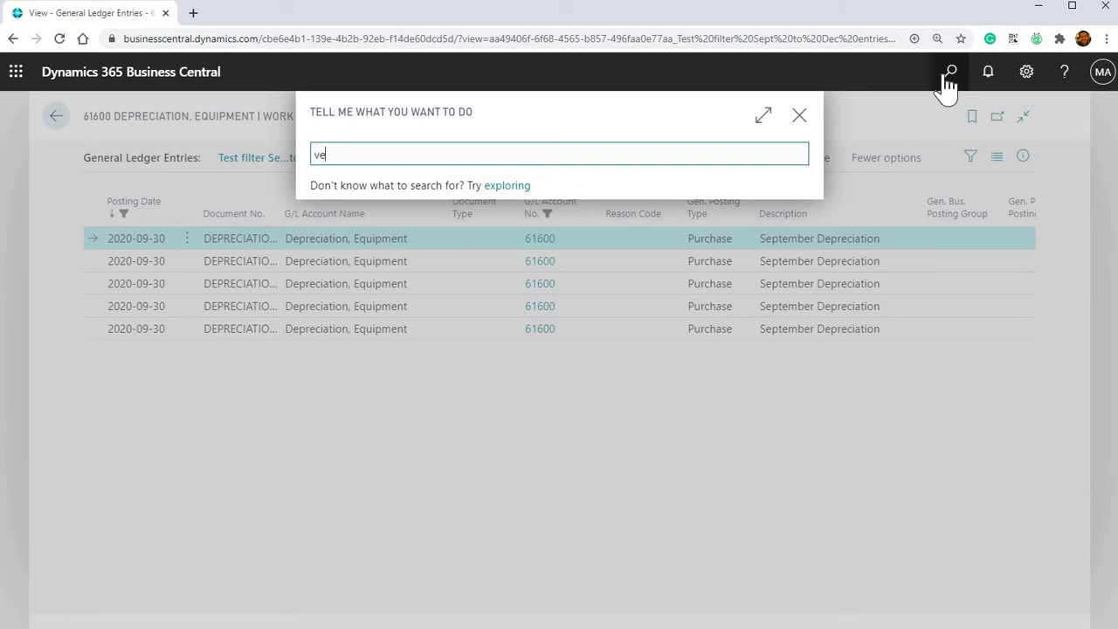
text(vendor)
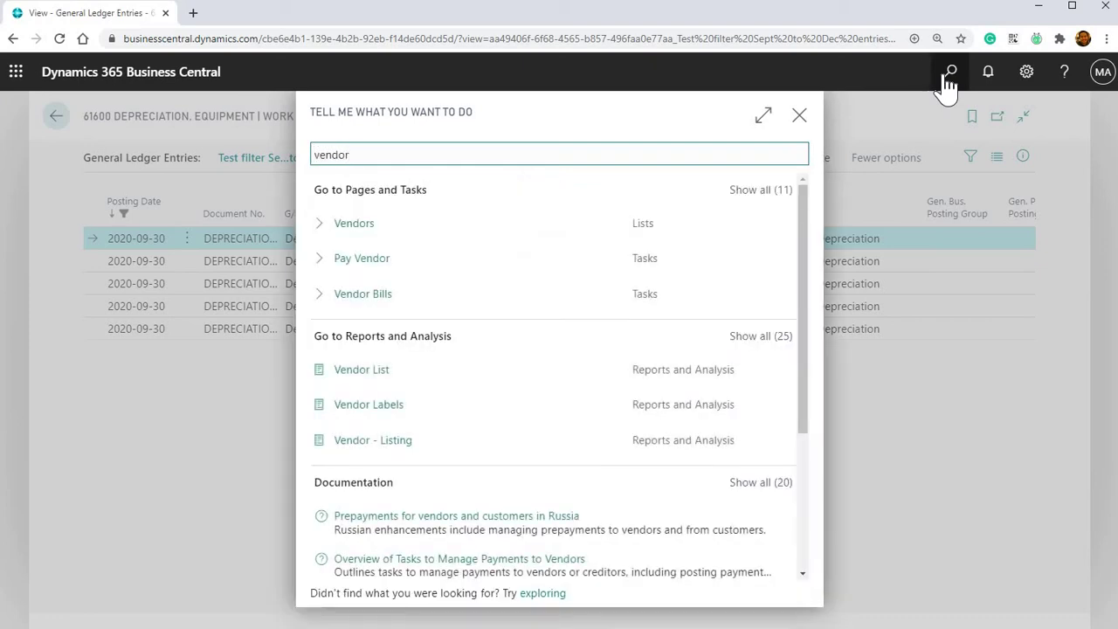
click(428, 240)
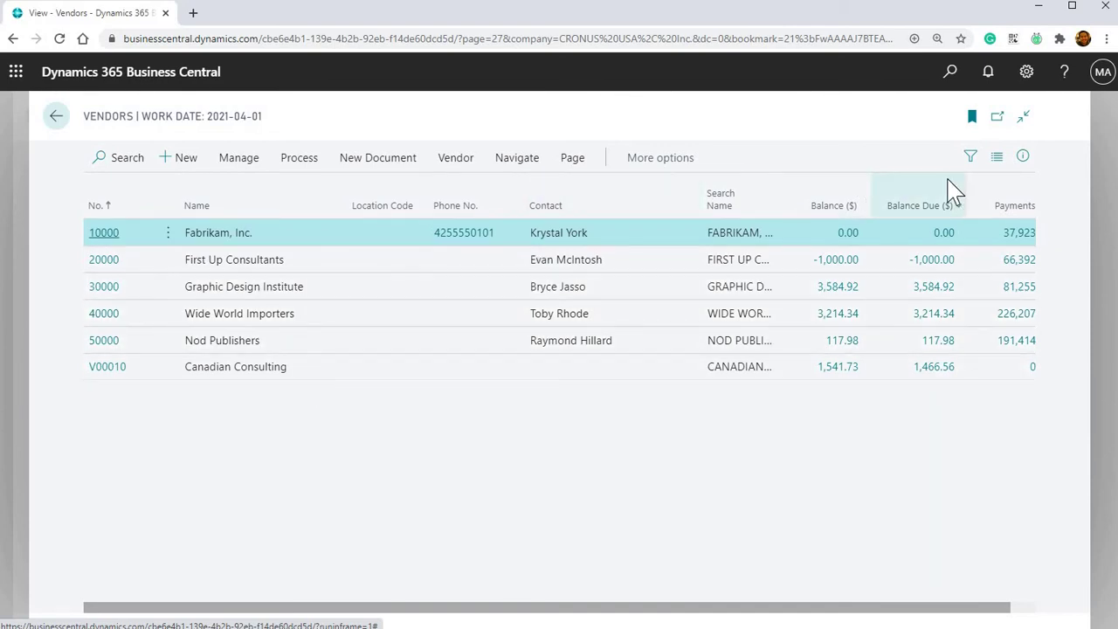
click(969, 158)
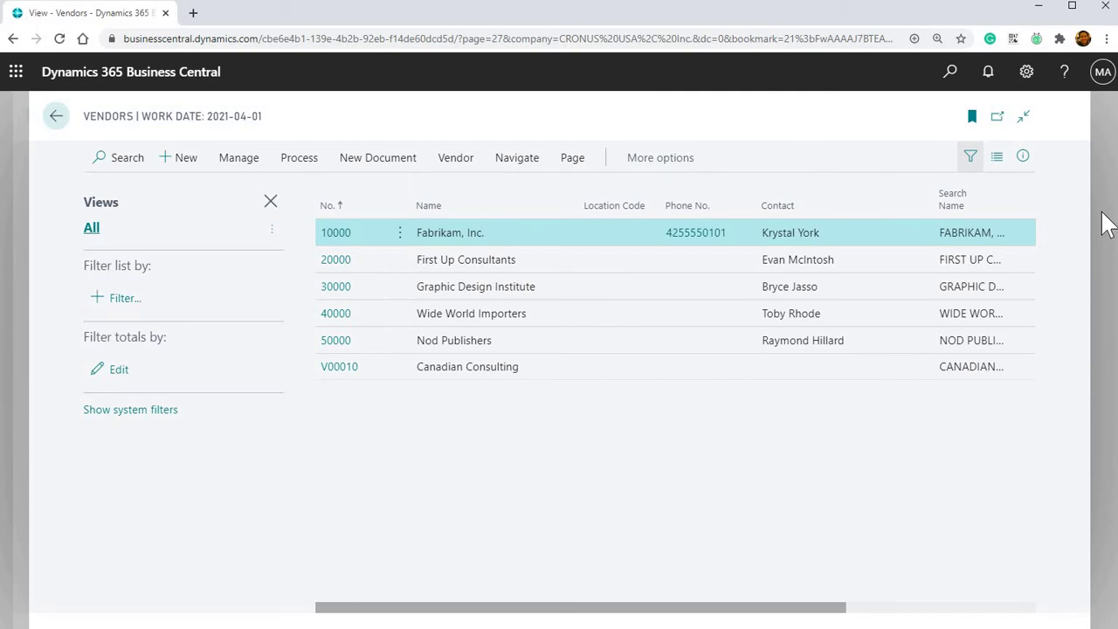
Return to the Role Center with Esc and open Sales Invoices via a 'sales i' search
key(Escape)
key(Escape)
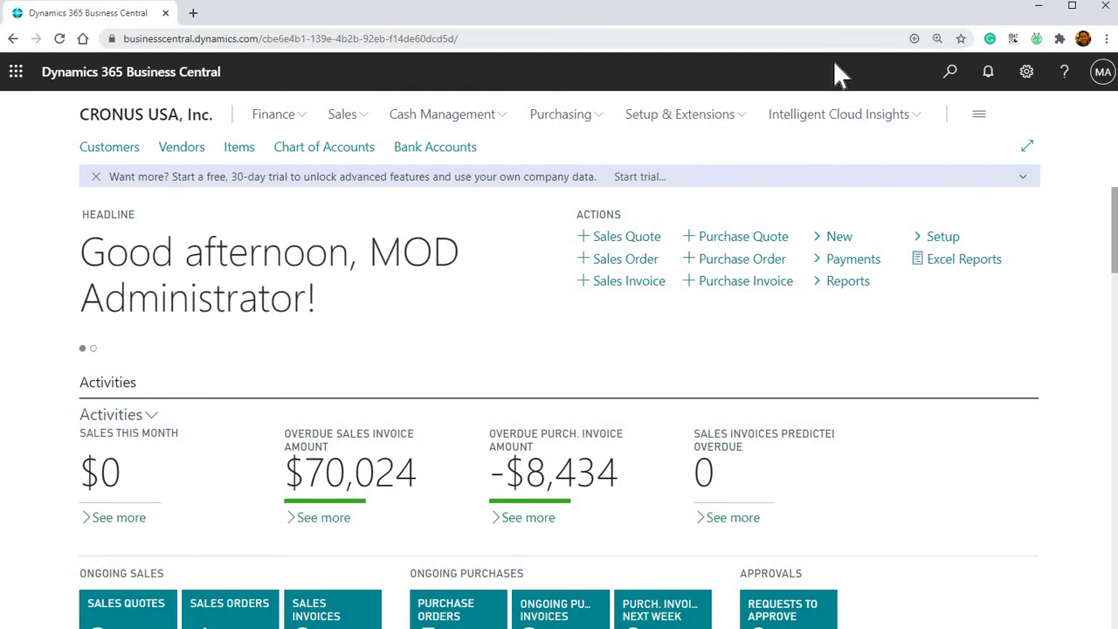
click(949, 78)
text(sales invoi)
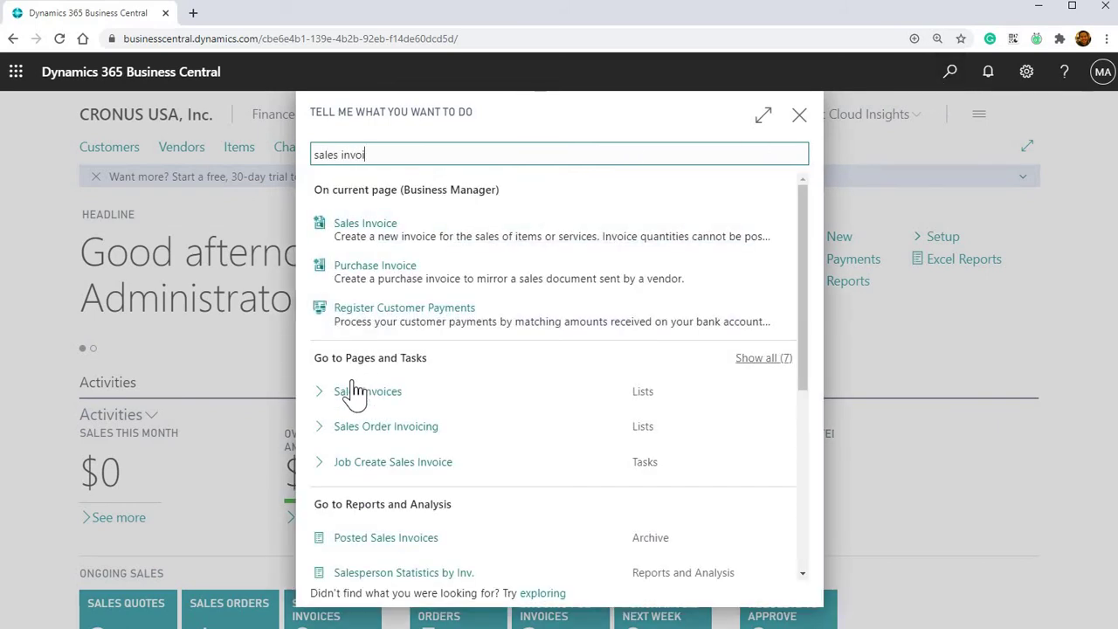
click(354, 392)
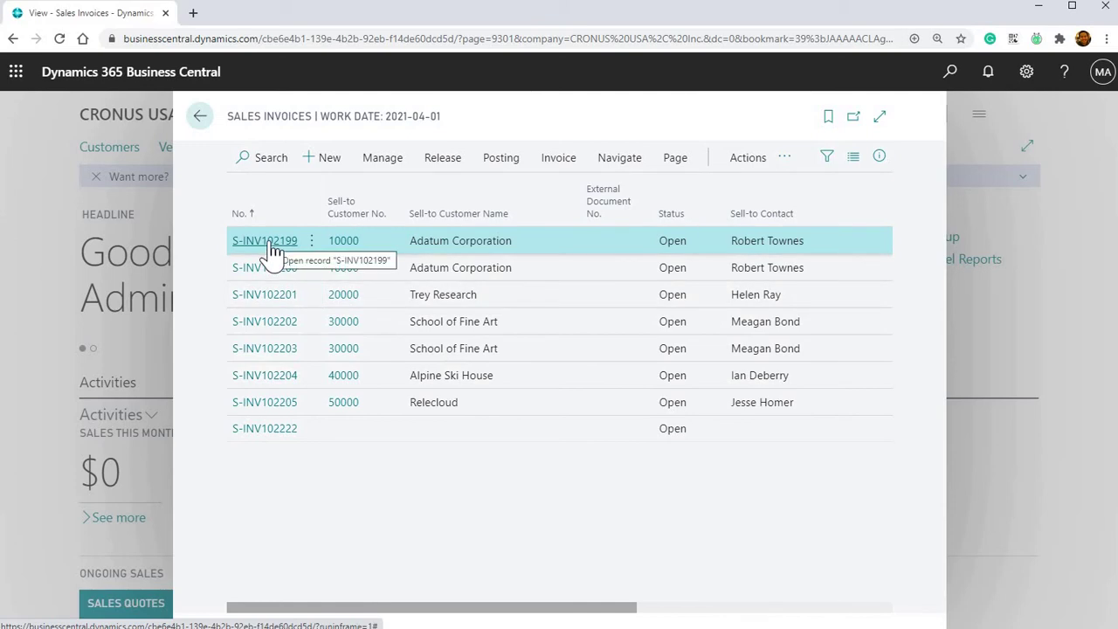
Open invoice S-INV102199 for Adatum Corporation from the Sales Invoices list
click(270, 243)
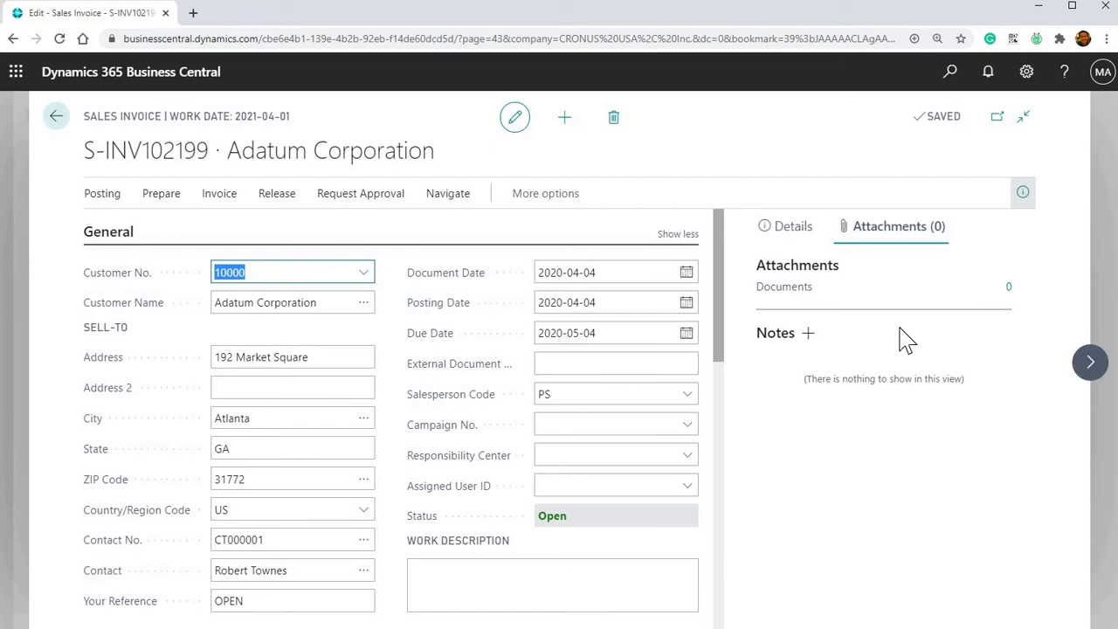
Attach the 'Customer import' Excel file to invoice S-INV102199 through the Documents FactBox
click(1008, 291)
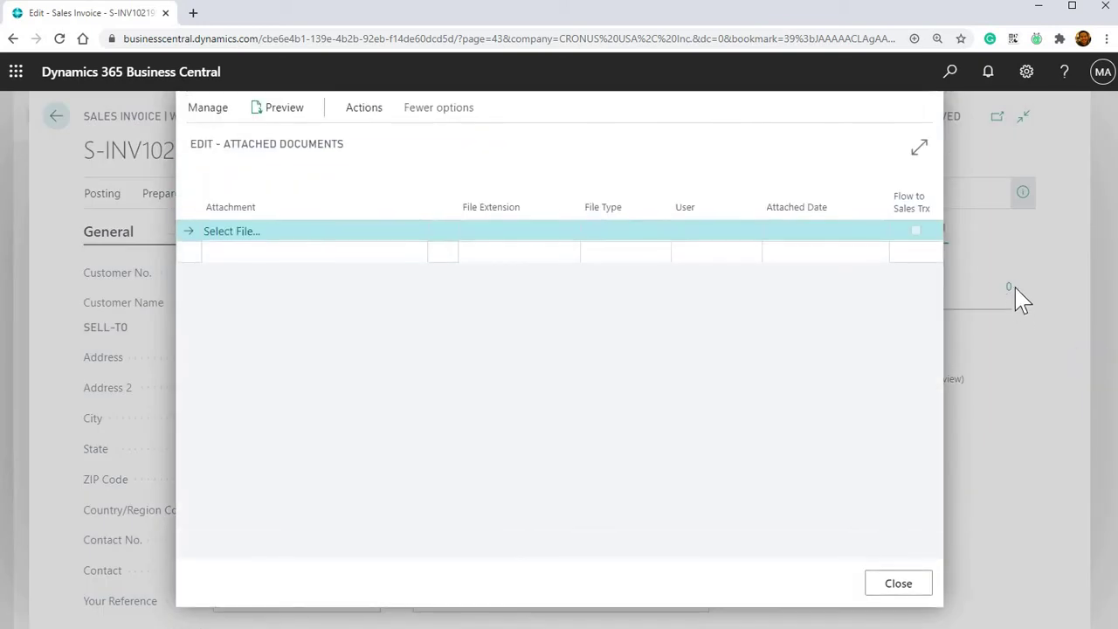
click(255, 230)
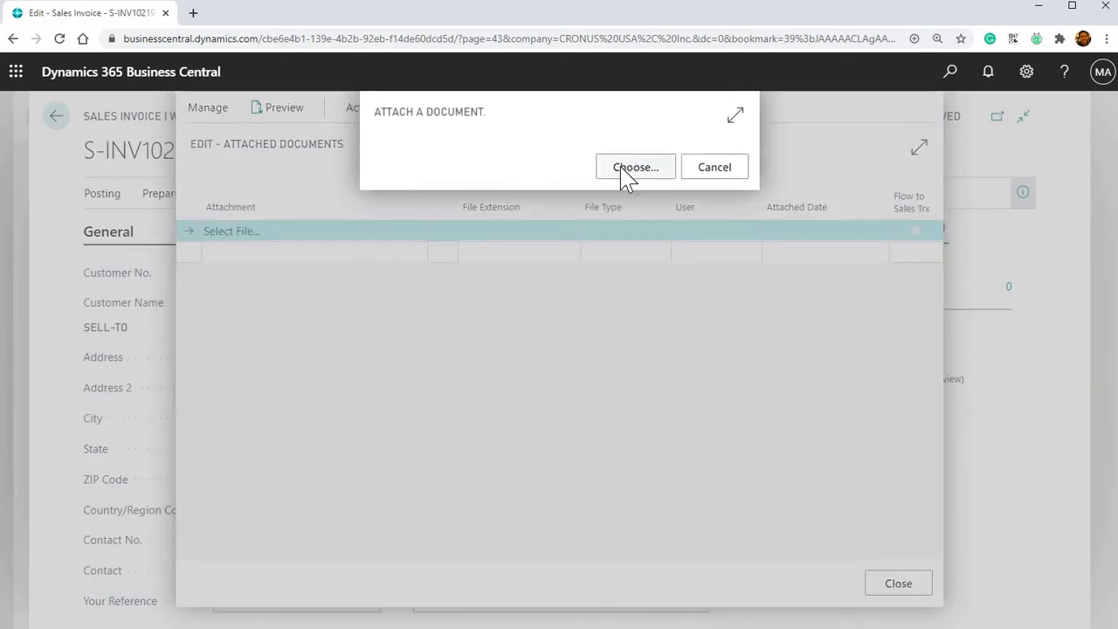
click(626, 171)
double_click(137, 115)
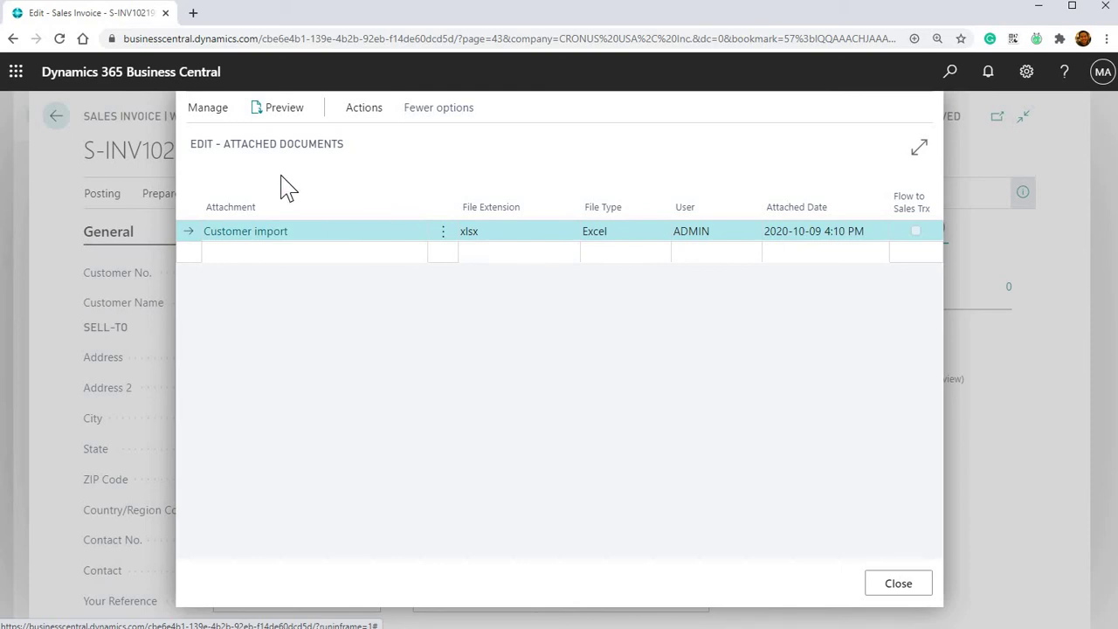
click(887, 586)
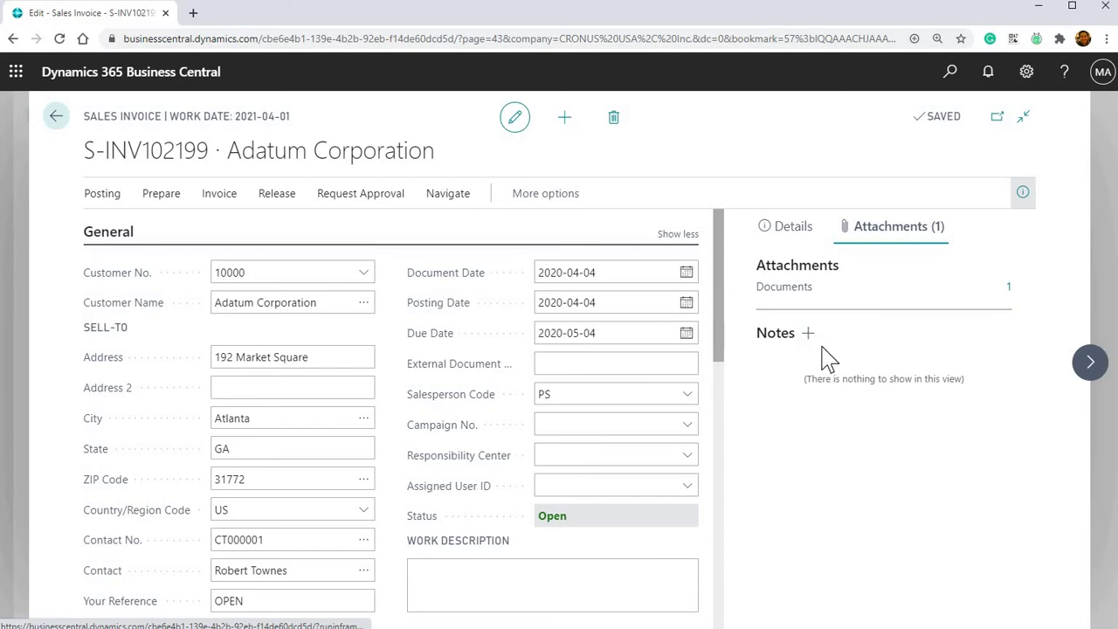
Add a note reading 'test1' to the sales invoice
click(808, 334)
text(test1)
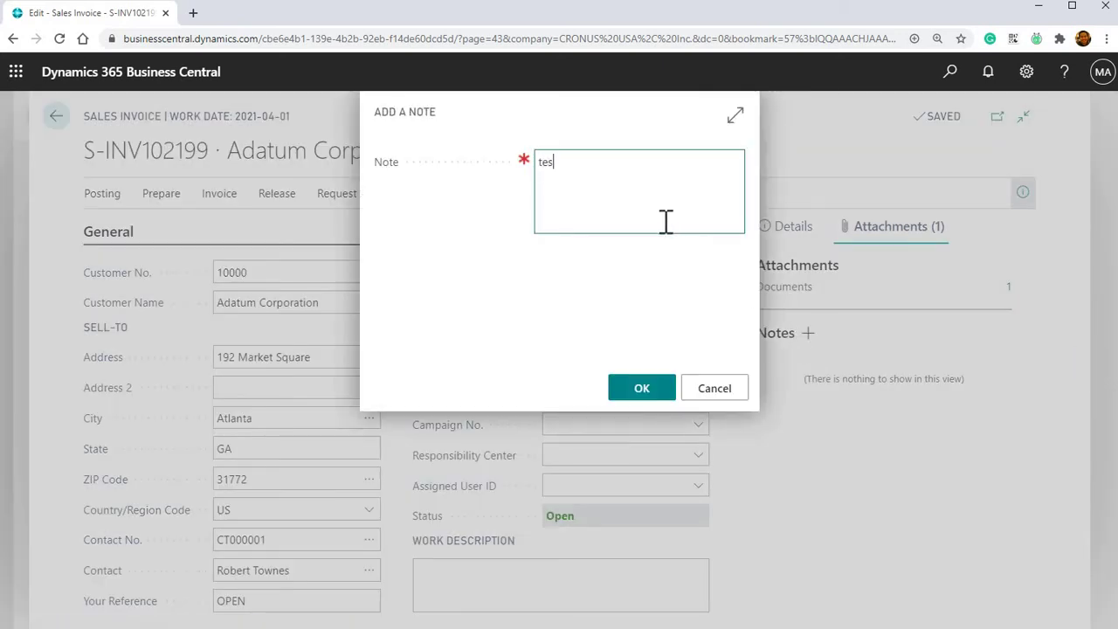
click(642, 388)
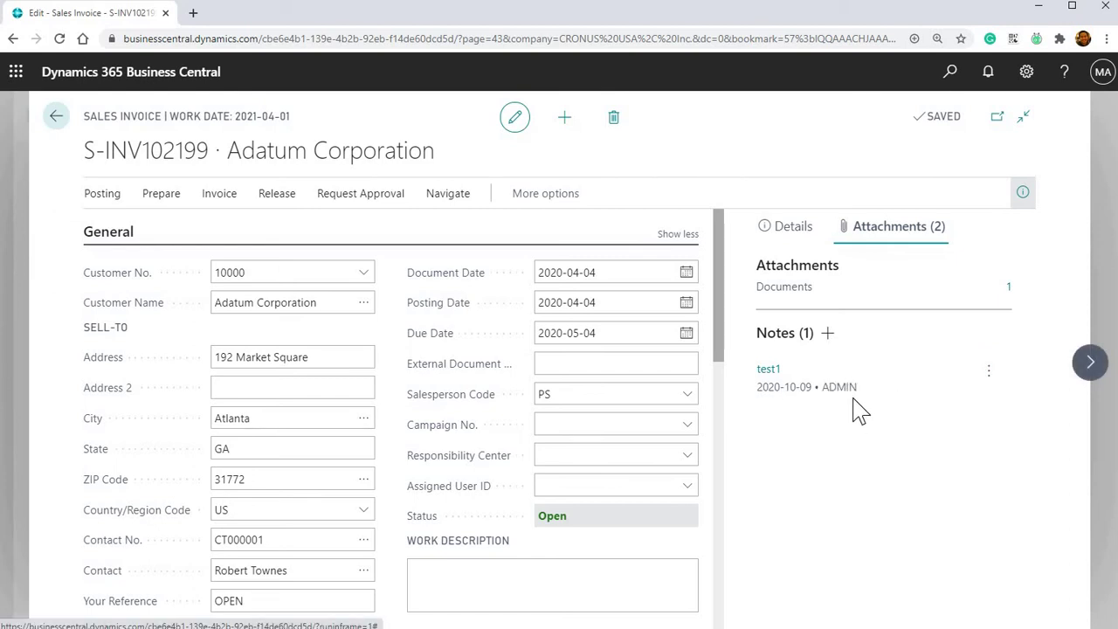
Add a second note, 'test2', to the sales invoice
click(827, 336)
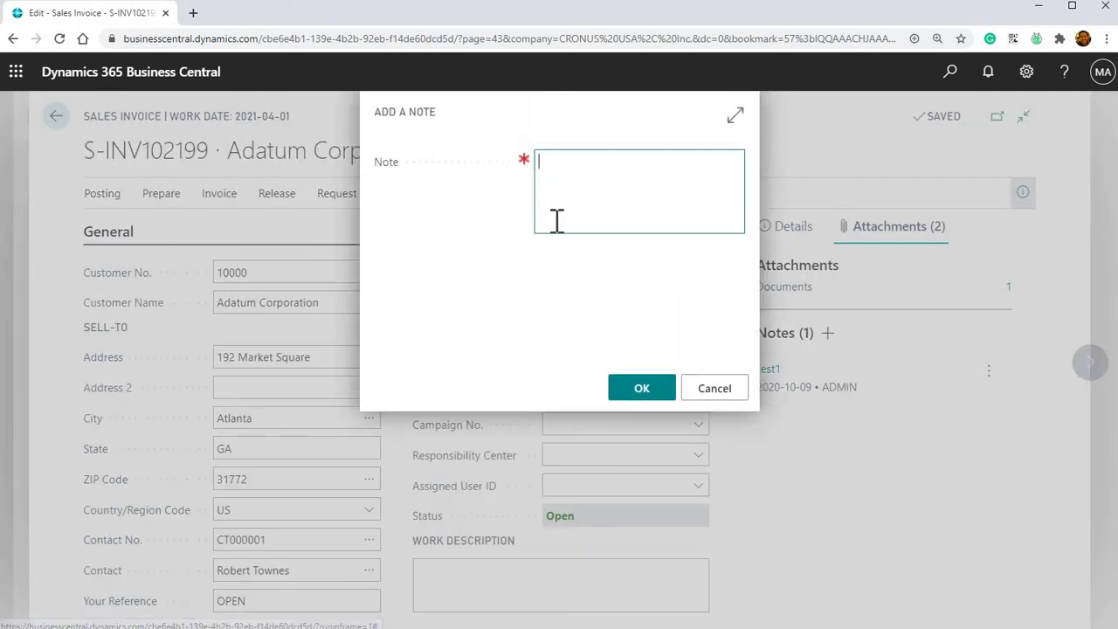
text(rwar)
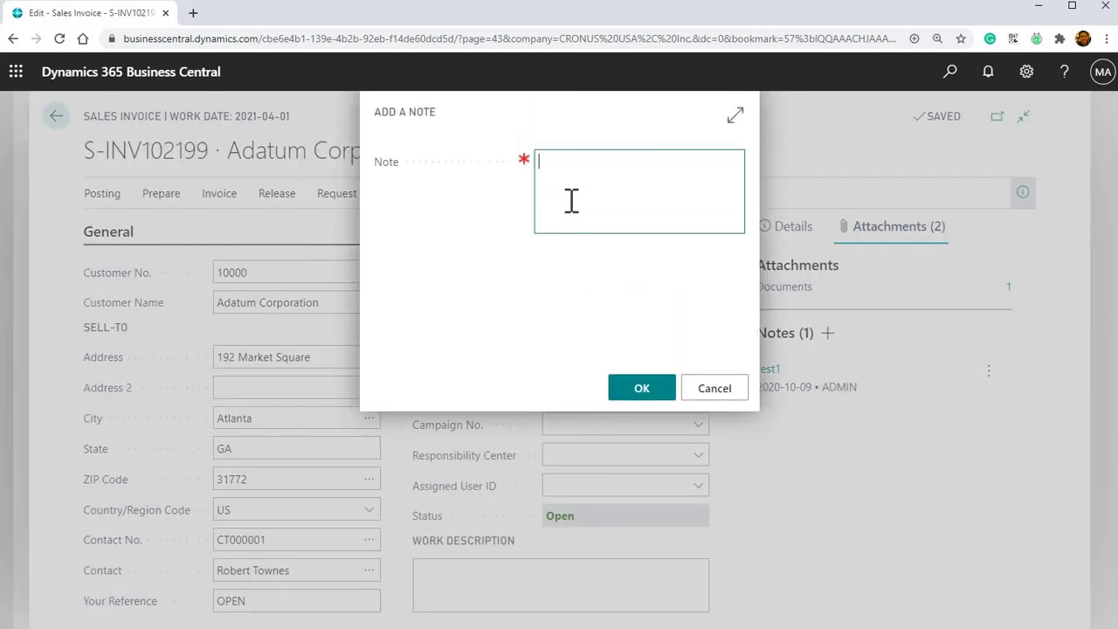
text(2)
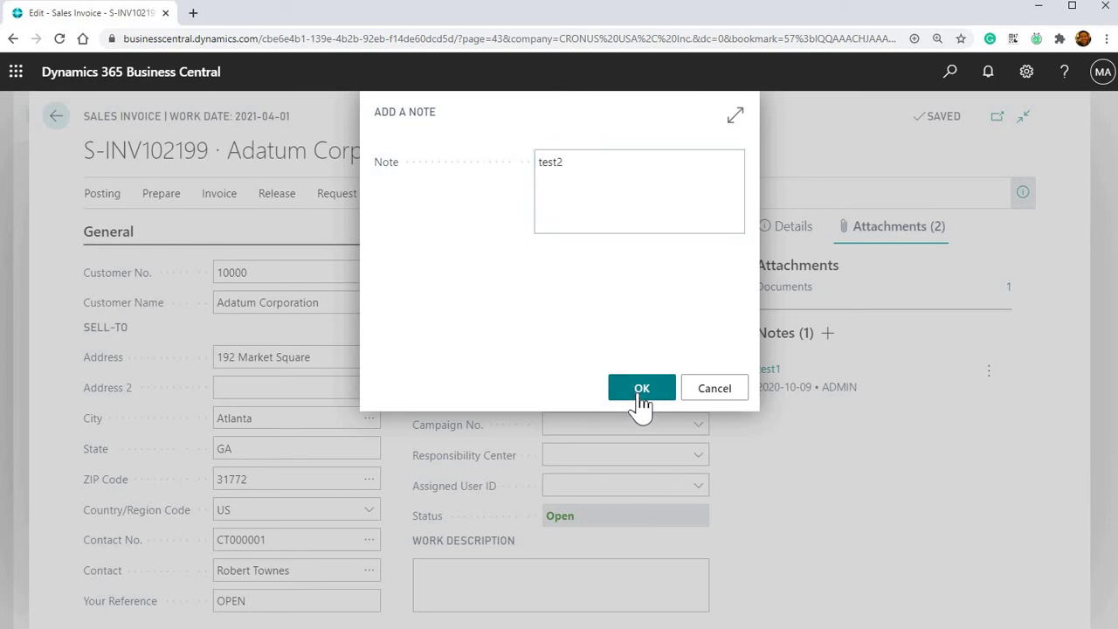
click(640, 395)
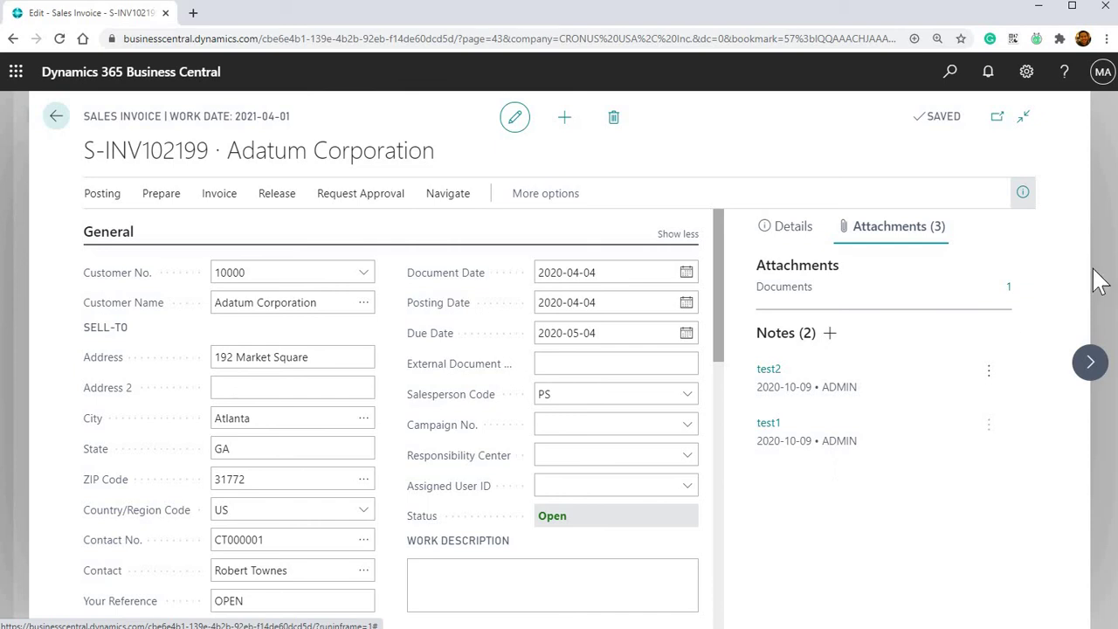
Exit the unposted invoice, confirm the exit prompt, and close the Sales Invoices list
key(Escape)
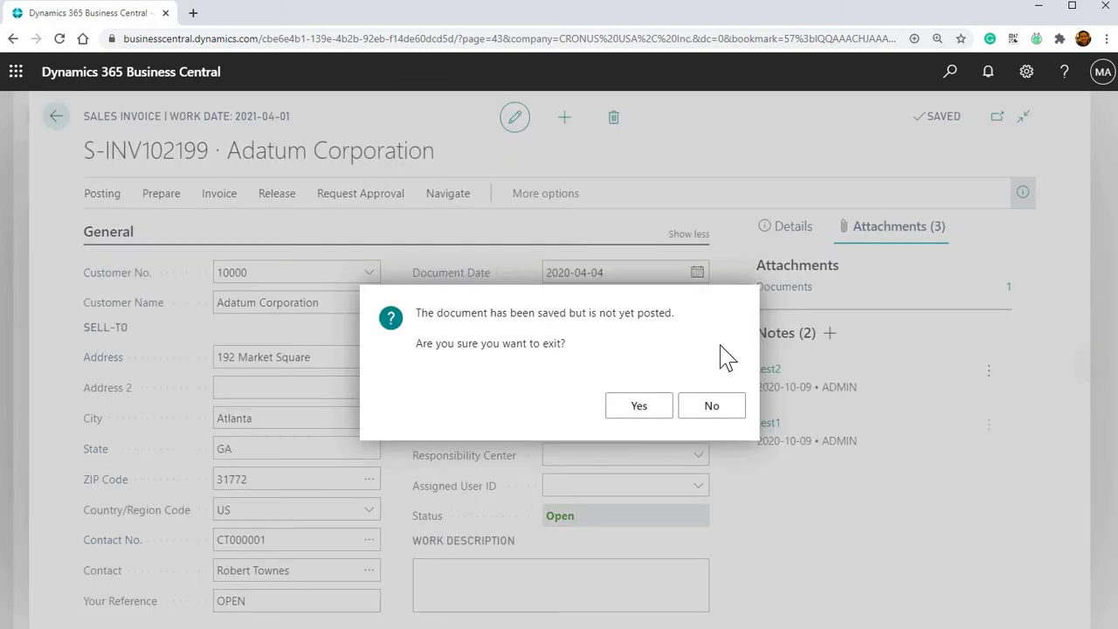
click(636, 416)
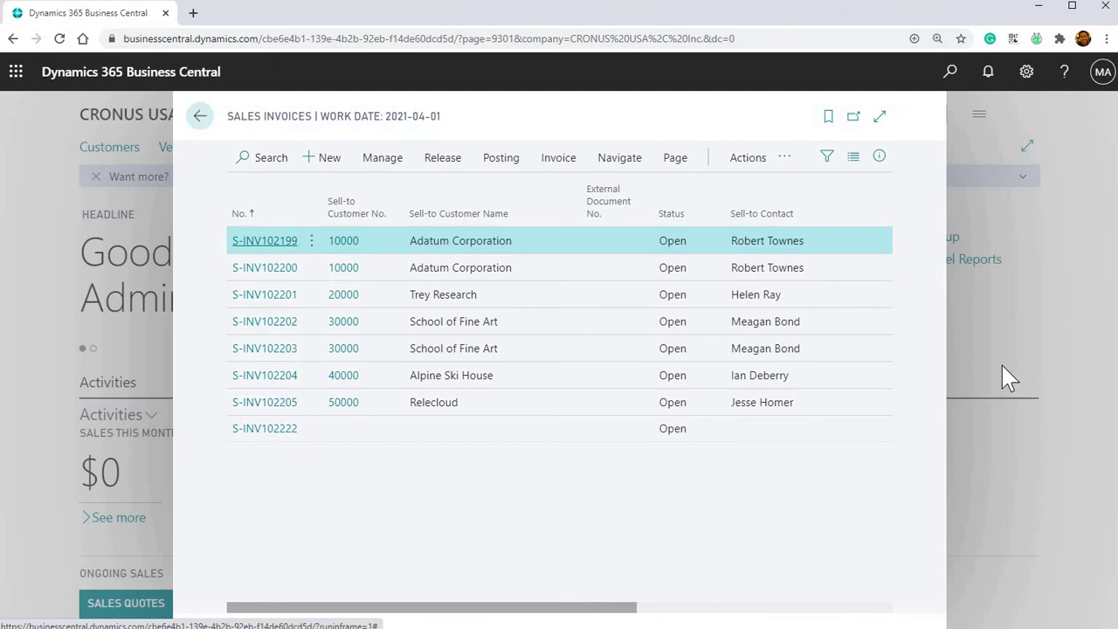
key(Escape)
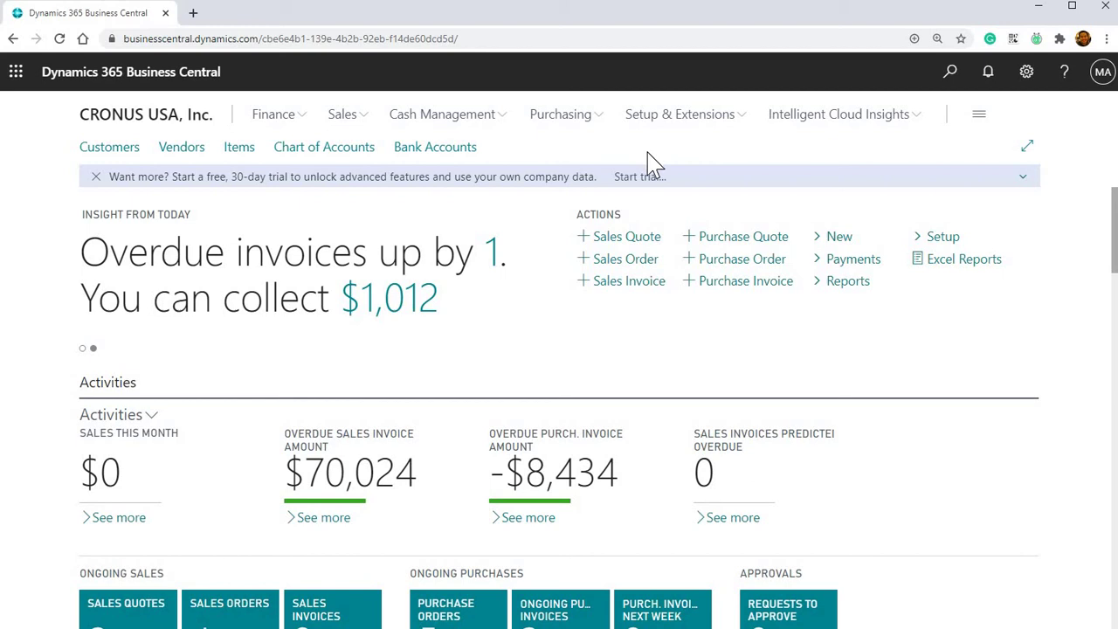
Find Purchase Invoices with a Tell Me search for 'purchas inv' and bookmark it
click(945, 75)
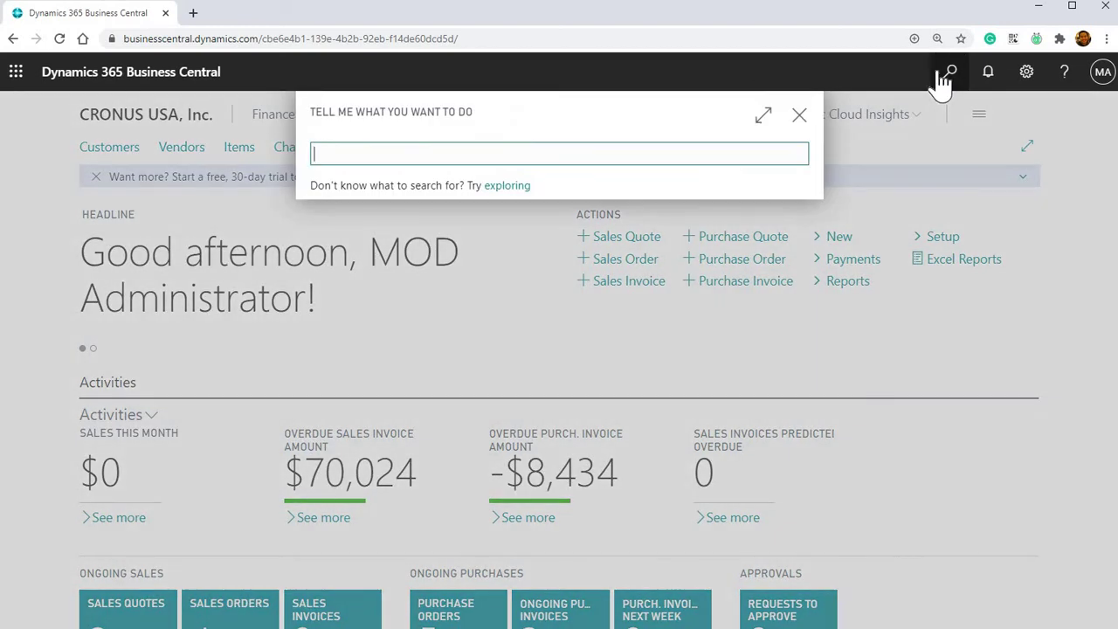
text(purchas)
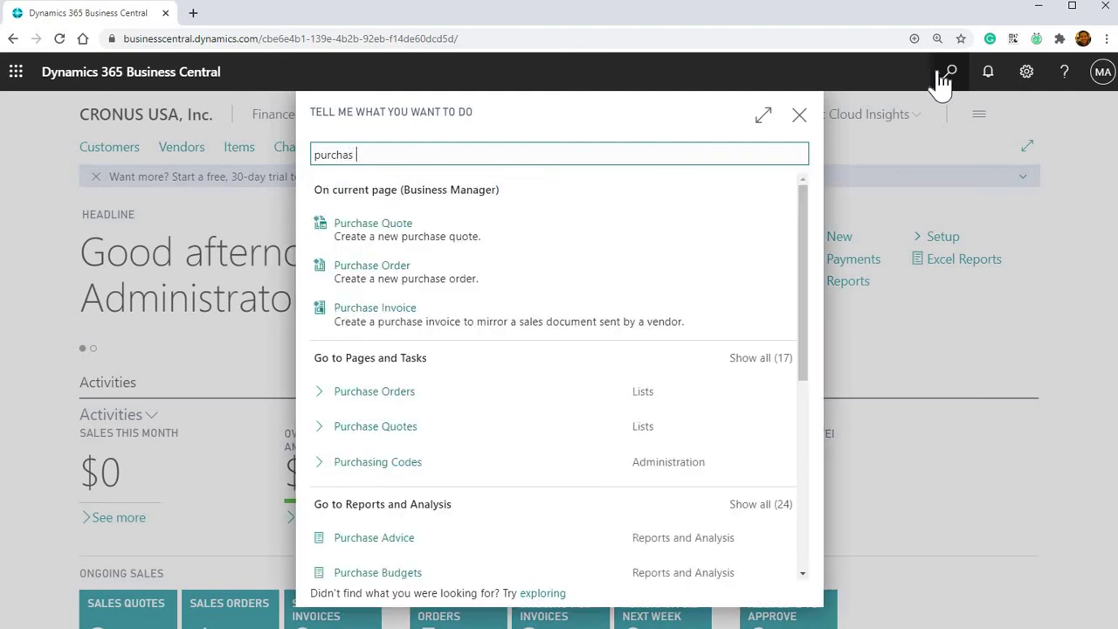
text( inv)
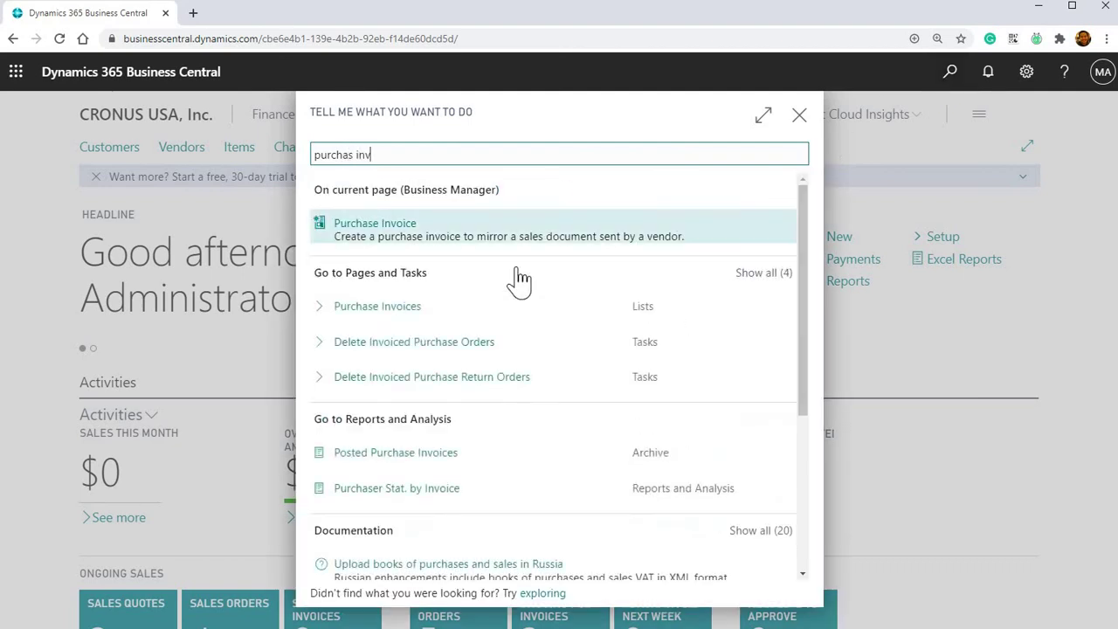
click(376, 313)
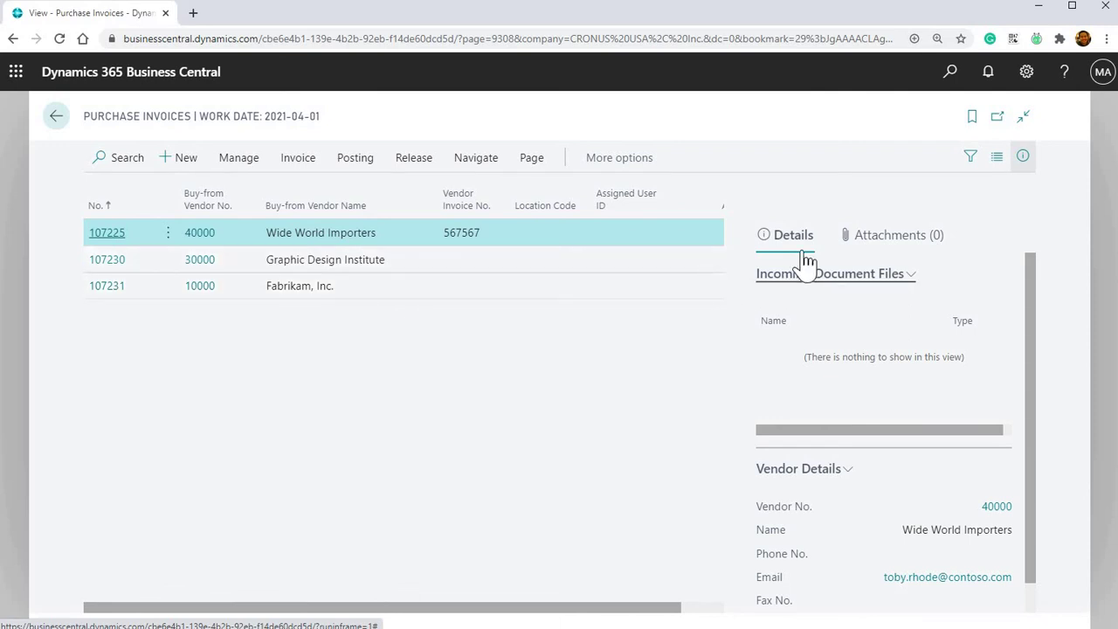
click(971, 118)
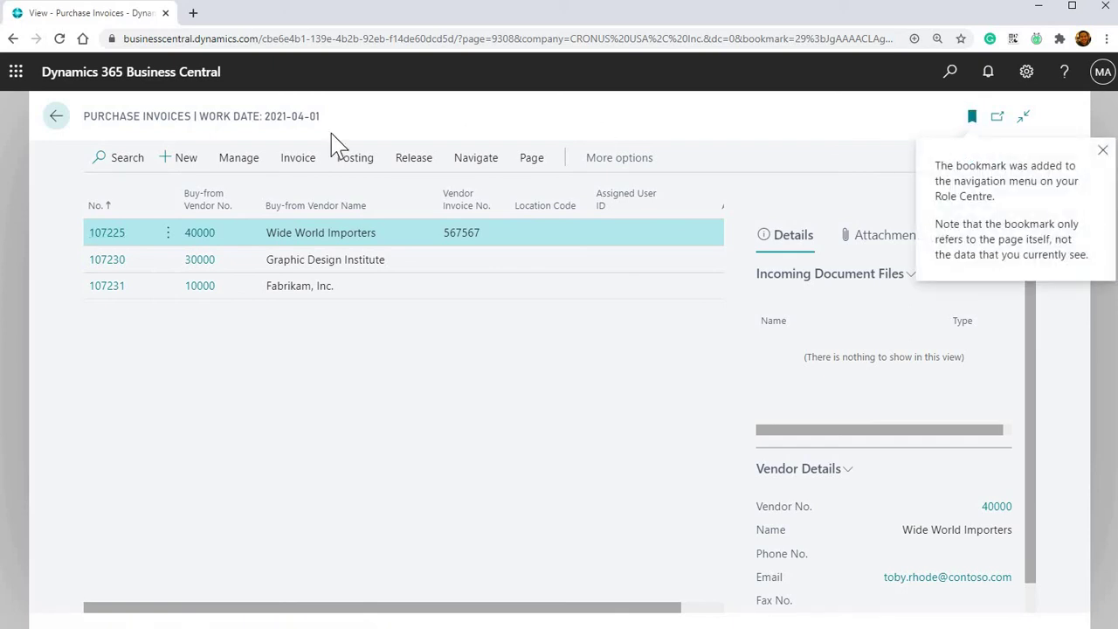
Close the Purchase Invoices list to get back to the CRONUS USA home page
key(Escape)
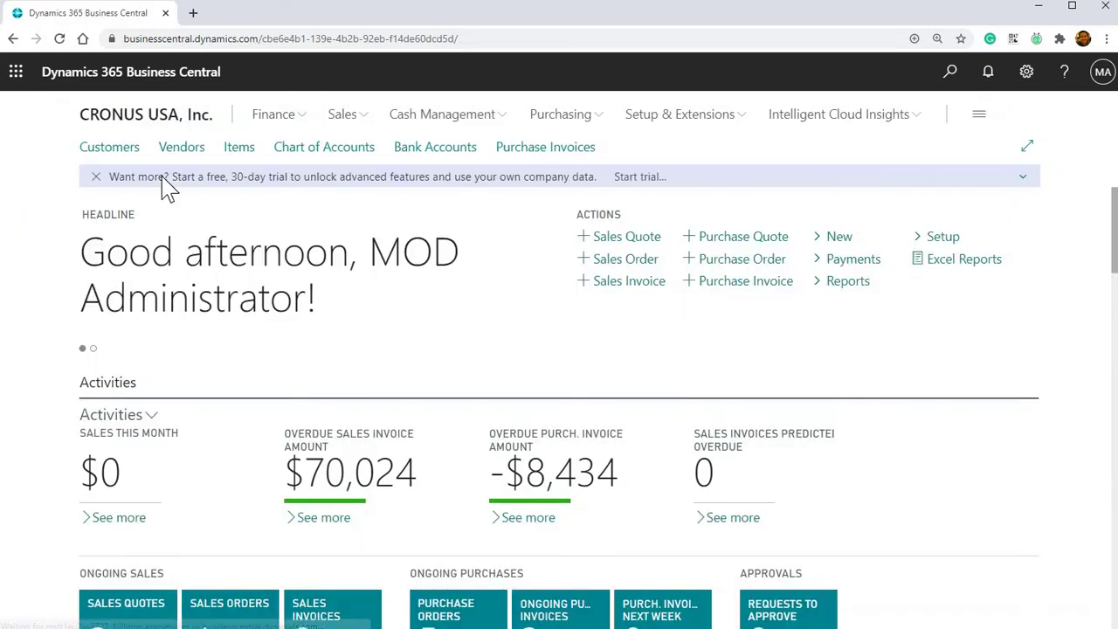